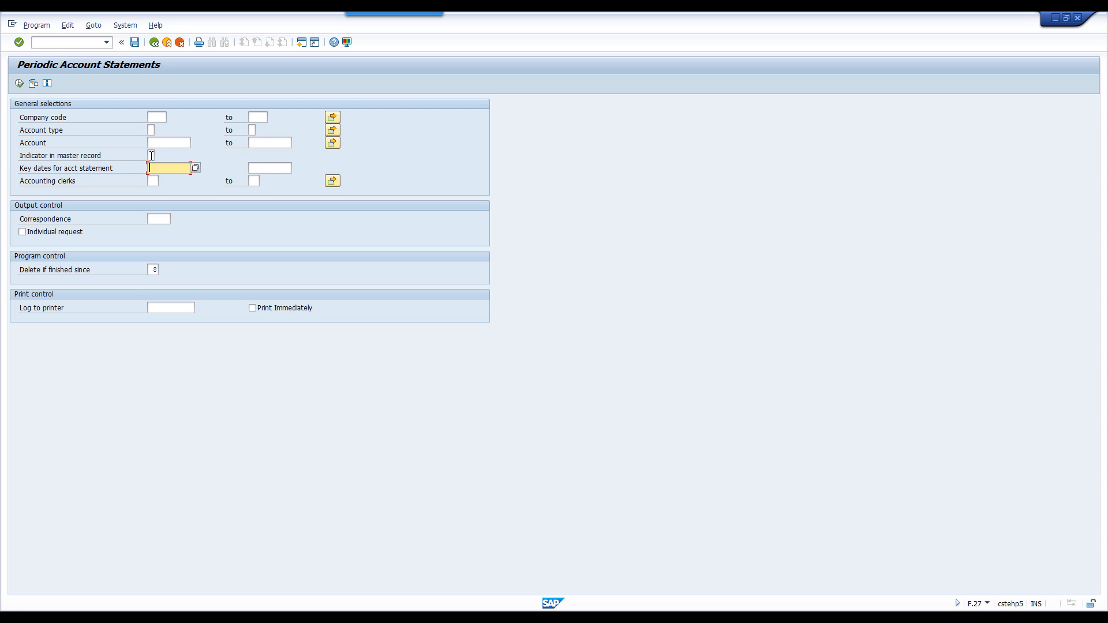
# Look through the possible values for the master record's periodic account statement indicator, from weekly to yearly, then close the list.
pyautogui.click(152, 156)
pyautogui.click(160, 158)
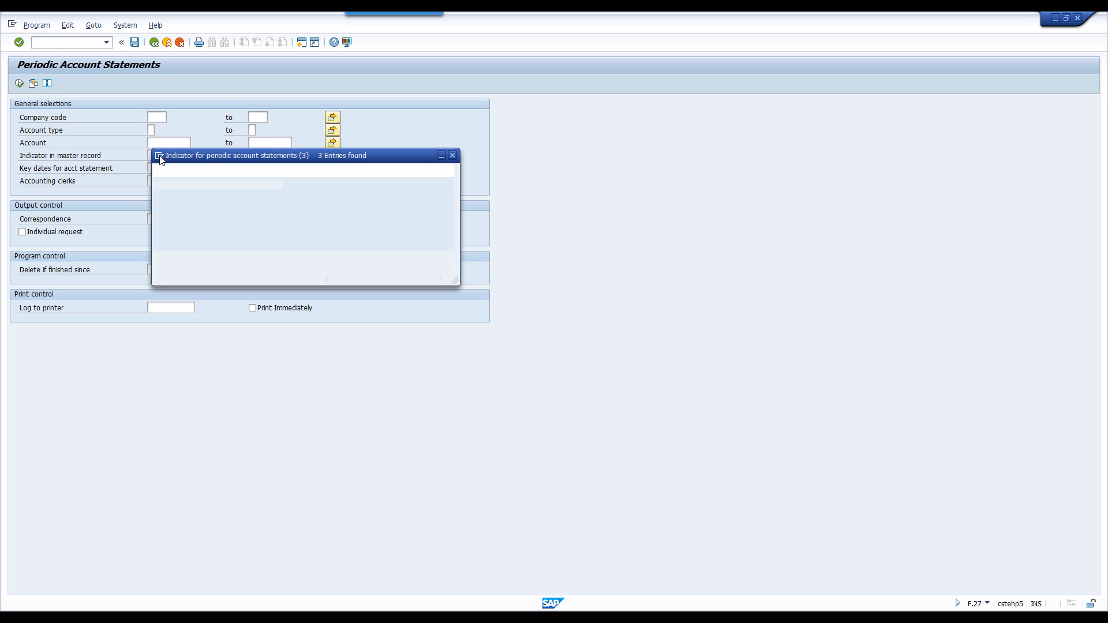
pyautogui.moveTo(174, 157); pyautogui.dragTo(428, 150)
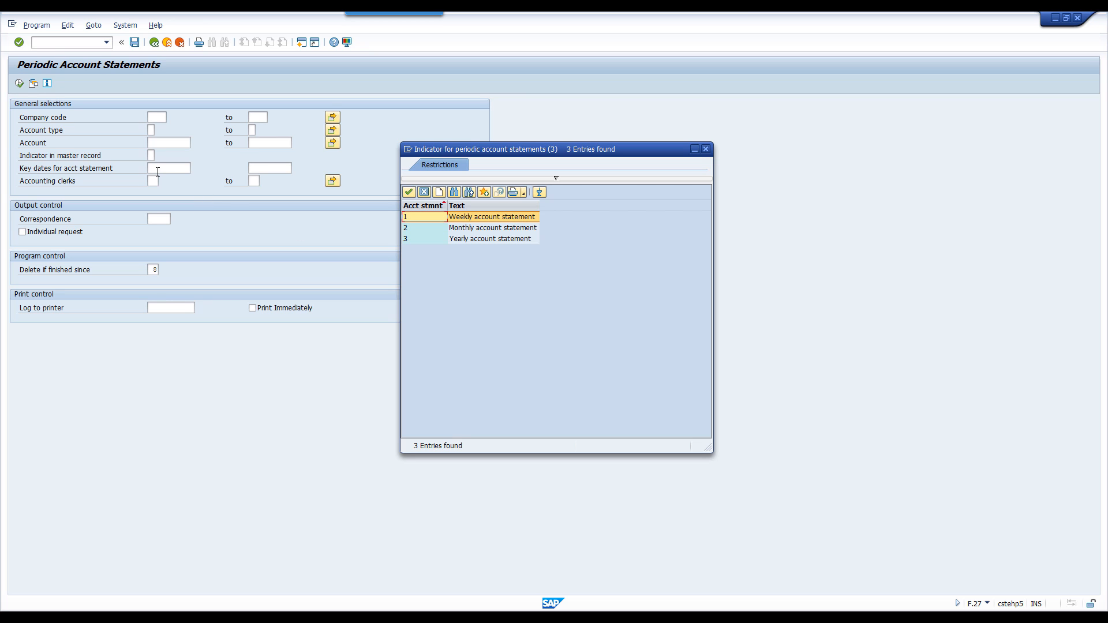
pyautogui.click(497, 231)
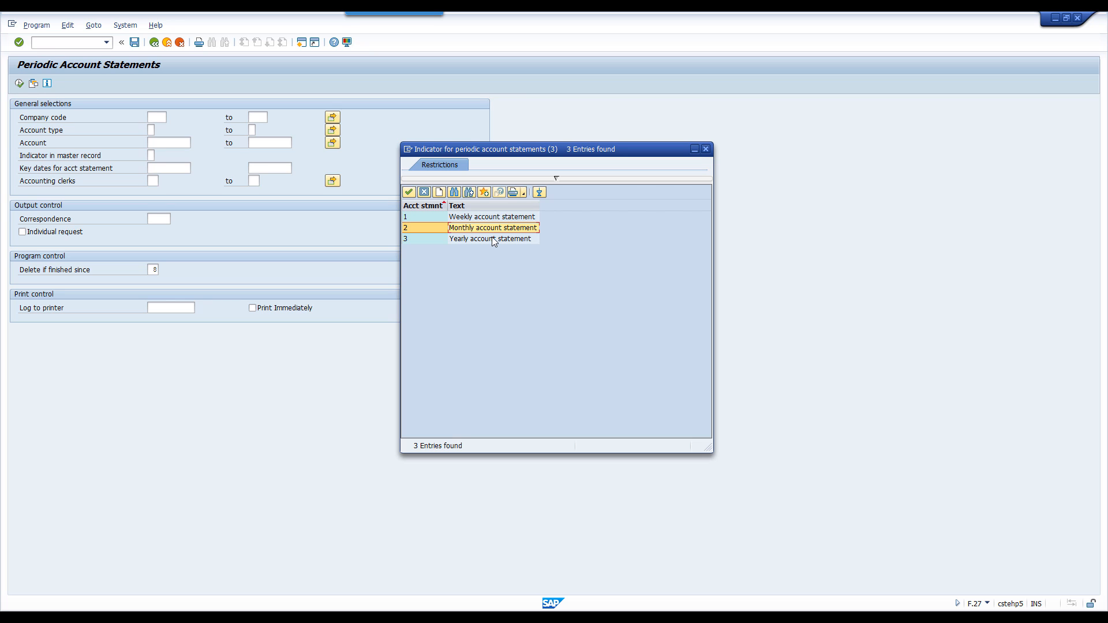
pyautogui.click(489, 241)
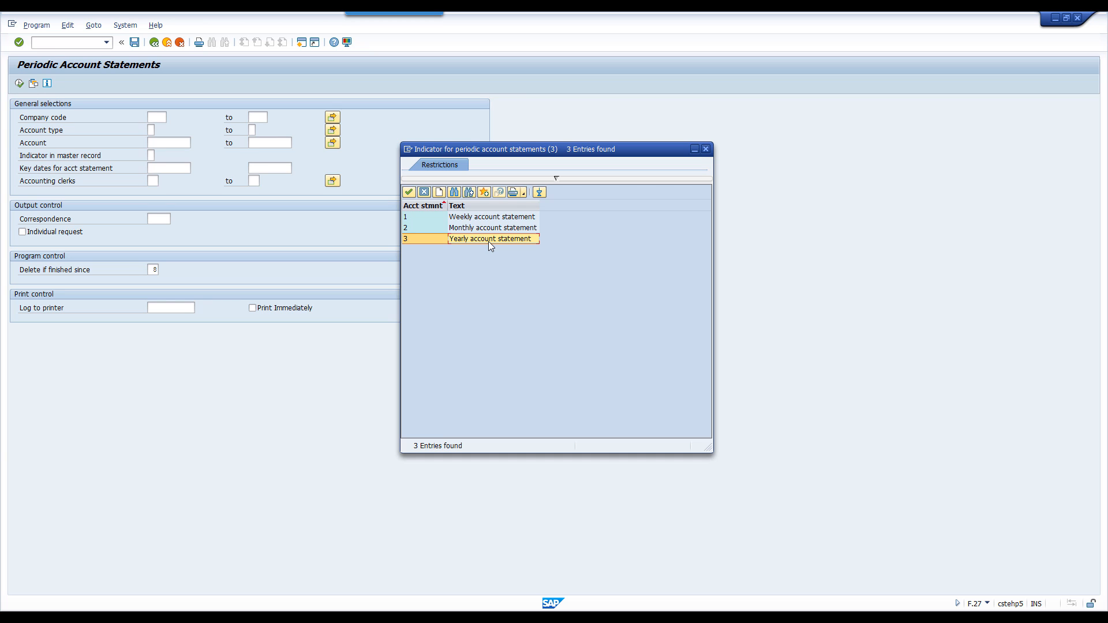
pyautogui.click(705, 149)
# Open transaction FB12 and choose the SAP06 Account statement correspondence for company code 6310.
pyautogui.click(89, 42)
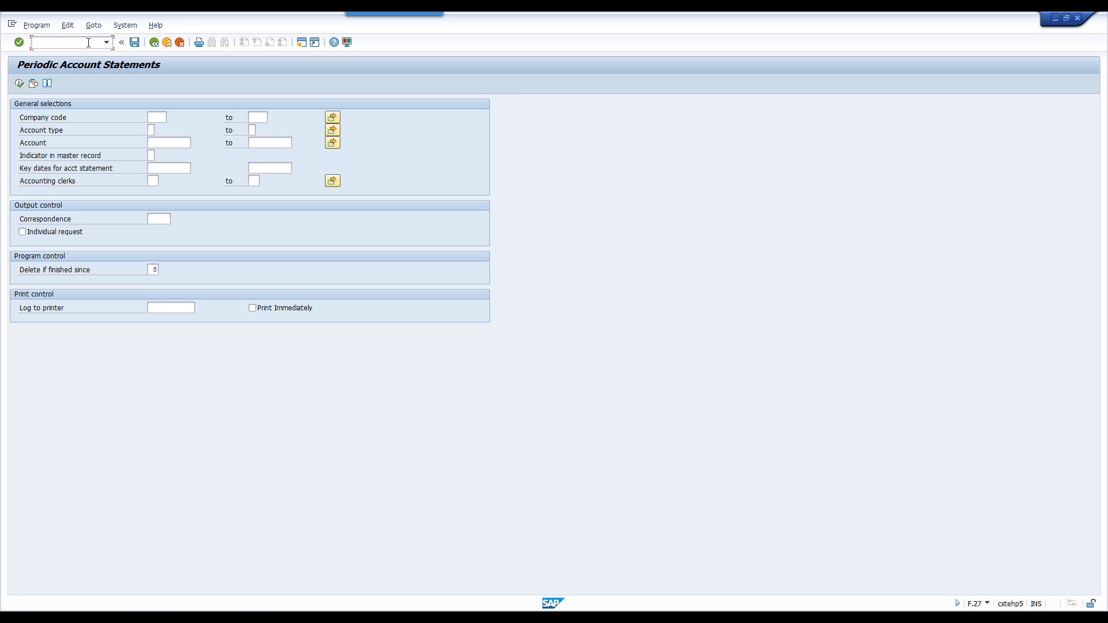
pyautogui.write('/N FB12')
pyautogui.press('Return')
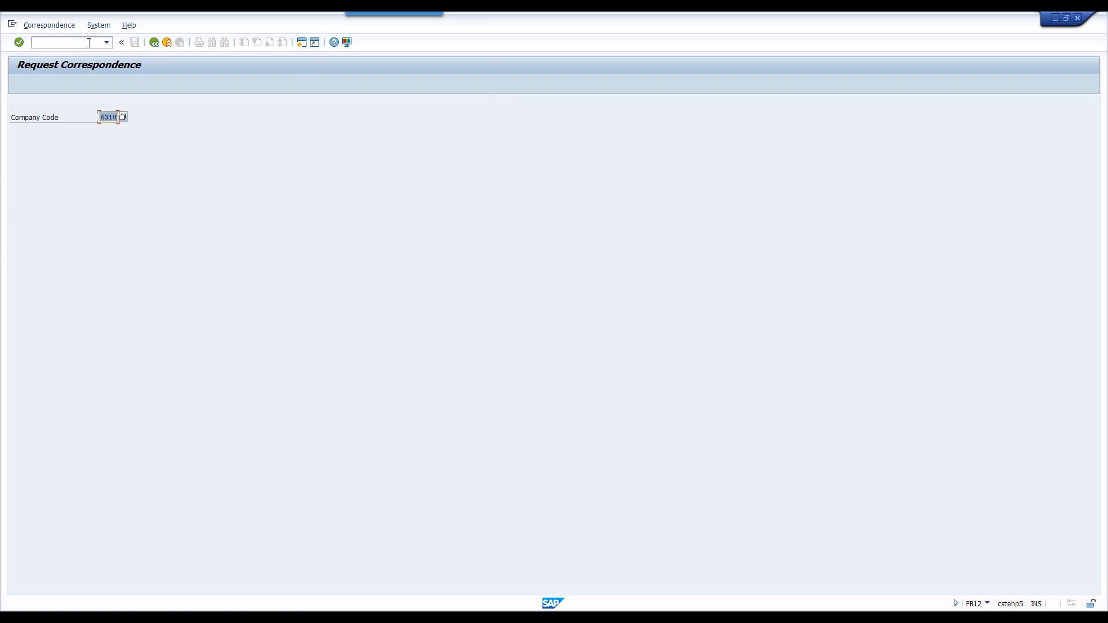
pyautogui.press('Return')
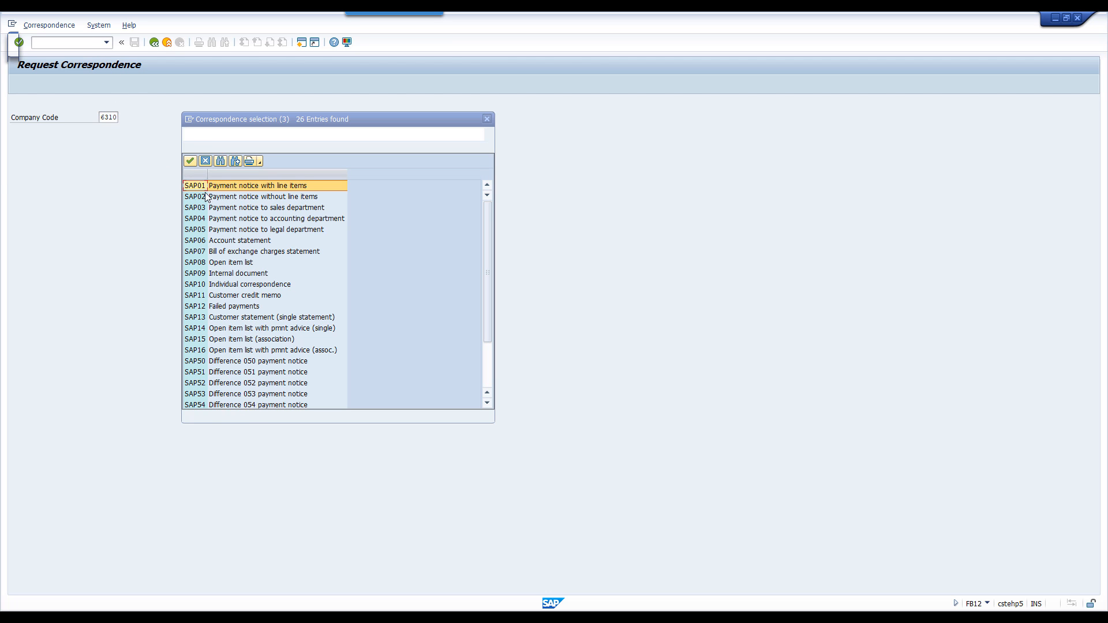
pyautogui.doubleClick(230, 241)
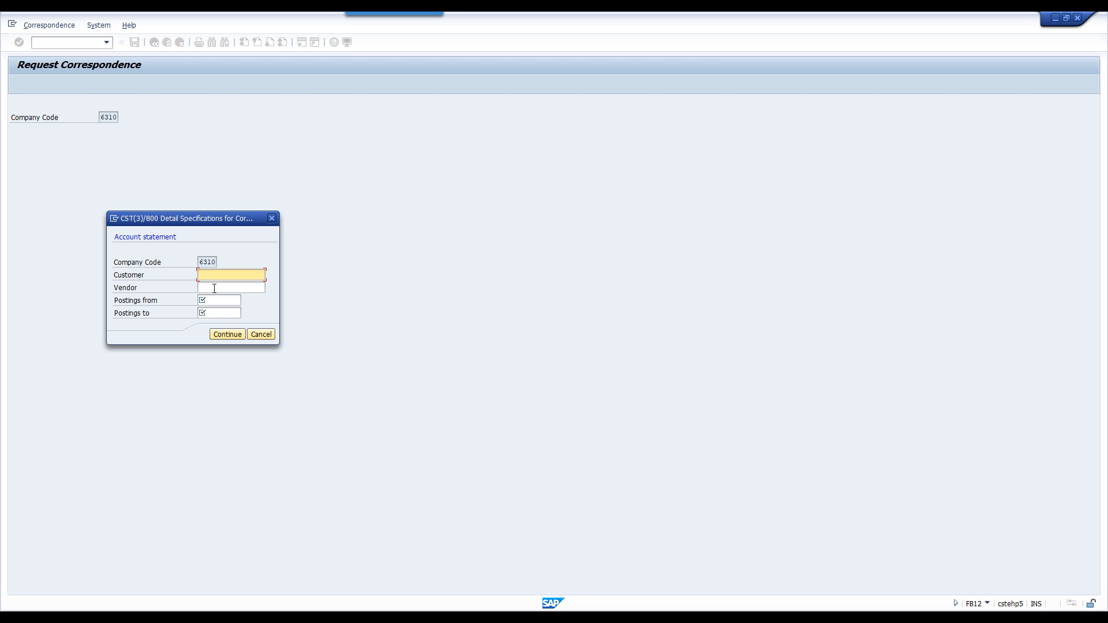
# Request the account statement by entering the vendor number and a posting period from 01.01.2020 to 31.10.2020.
pyautogui.click(215, 288)
pyautogui.write('400000')
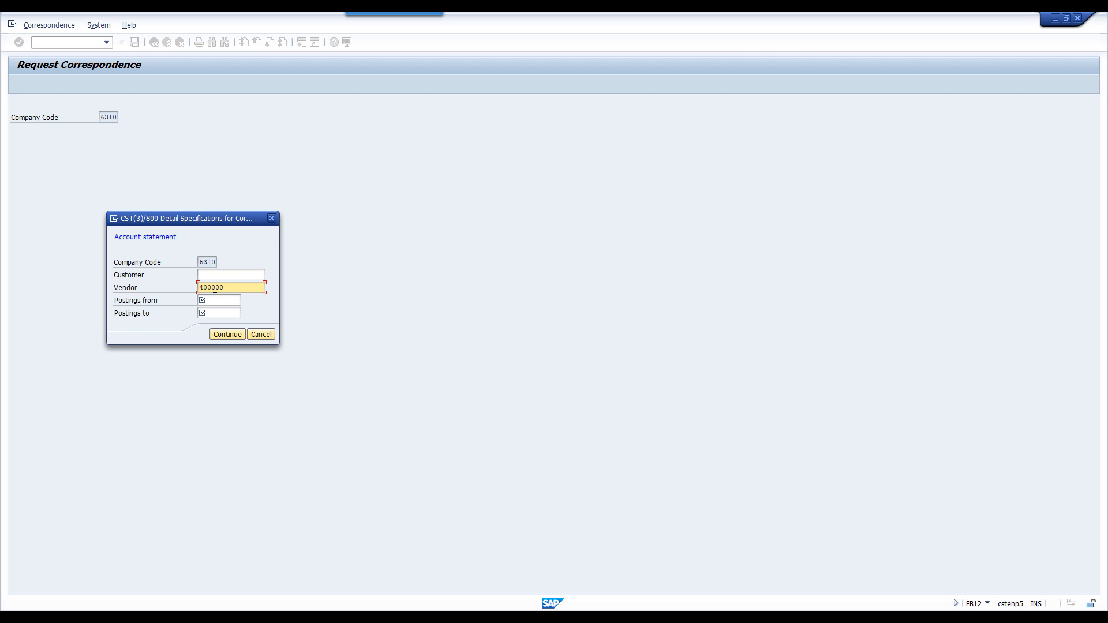
pyautogui.press('Tab')
pyautogui.write('0')
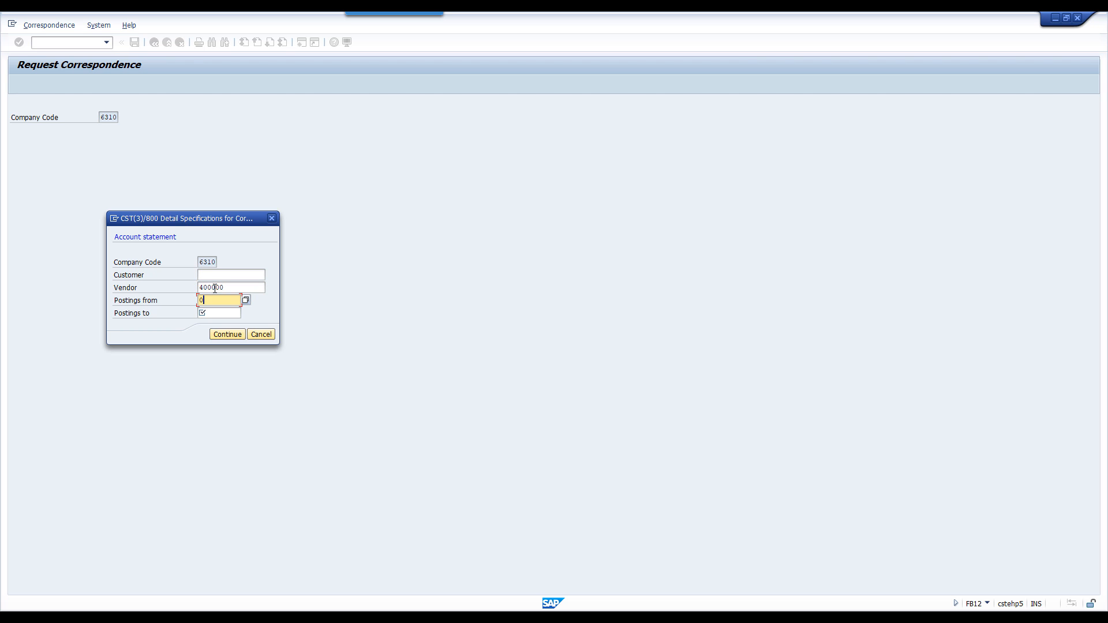
pyautogui.write('1.01.2020')
pyautogui.press('Tab')
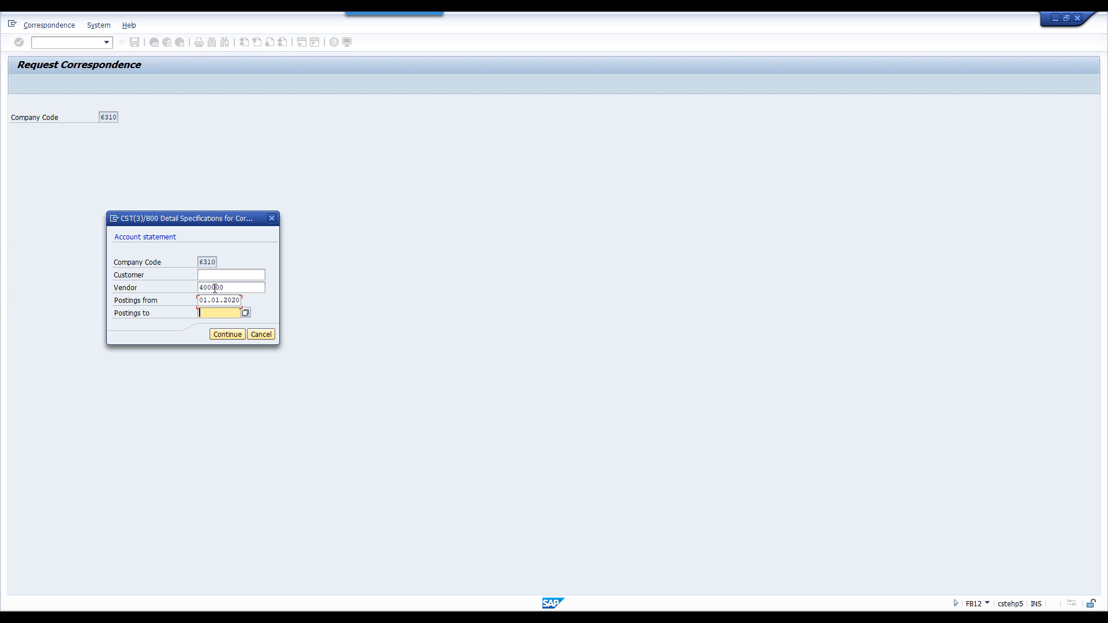
pyautogui.write('31.')
pyautogui.write('12.2020')
pyautogui.press('Return')
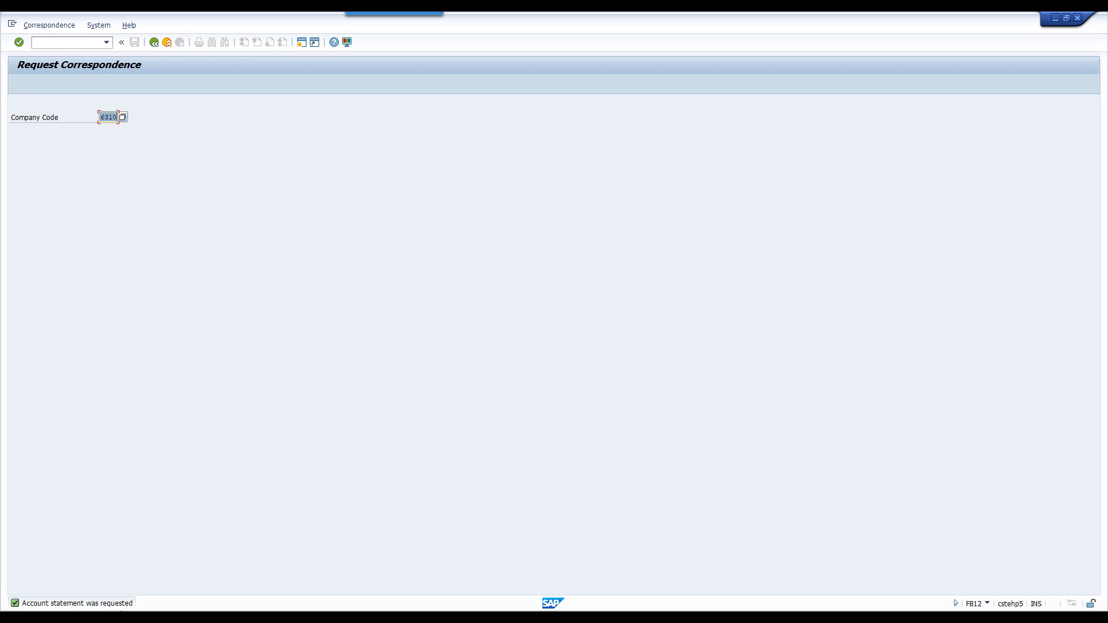
# Open transaction F.64 and list the correspondence requests for company code 6310.
pyautogui.click(61, 42)
pyautogui.write('/N F.64')
pyautogui.press('Return')
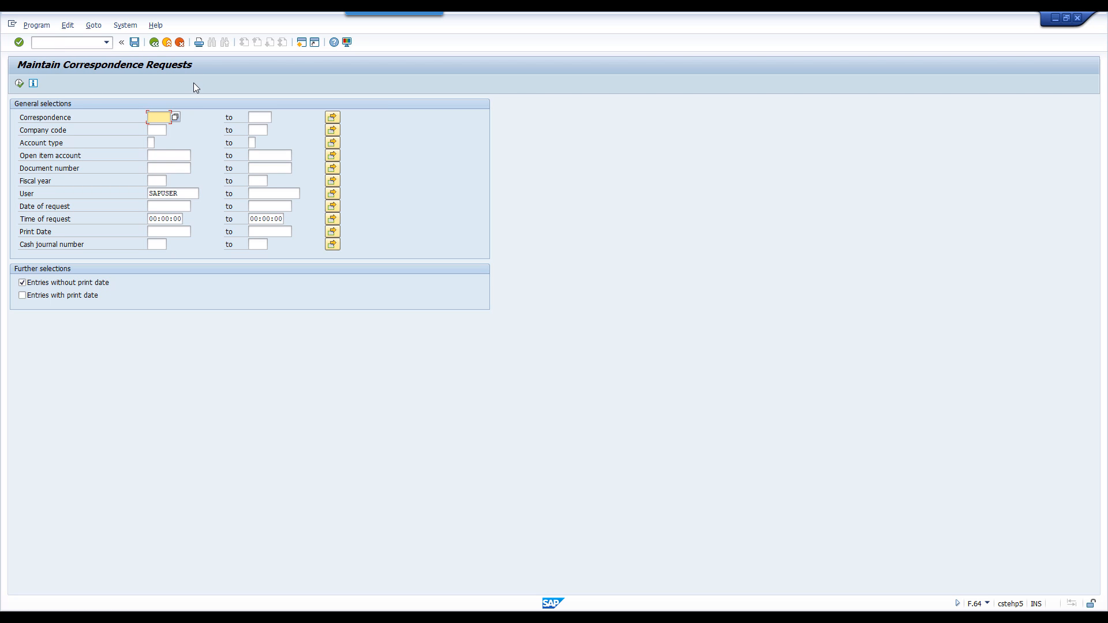
pyautogui.click(157, 125)
pyautogui.write('6310')
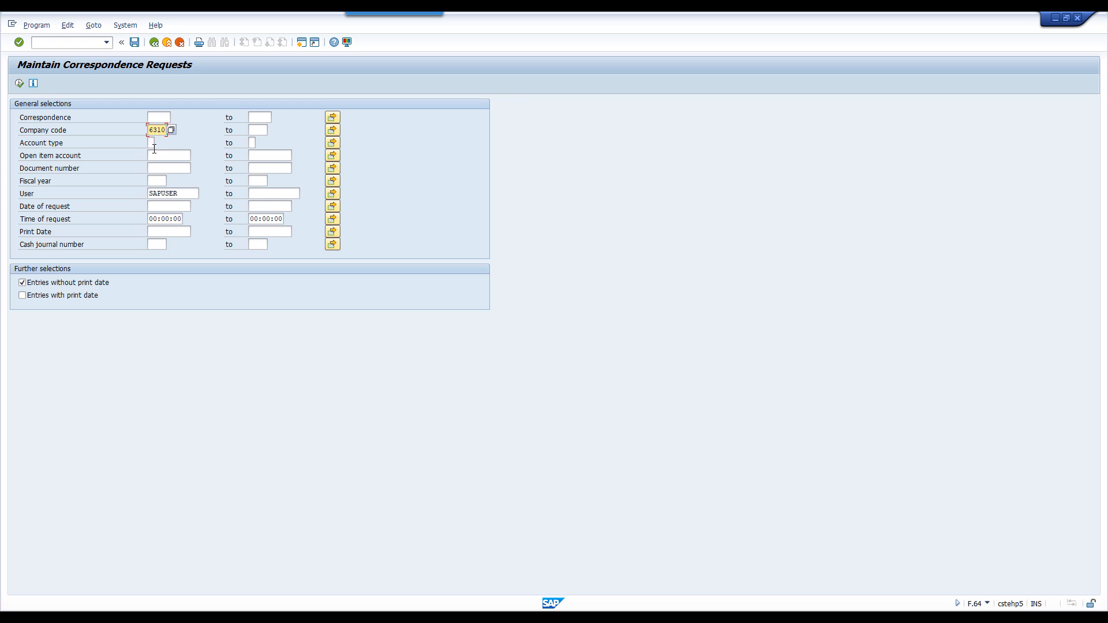
pyautogui.click(19, 83)
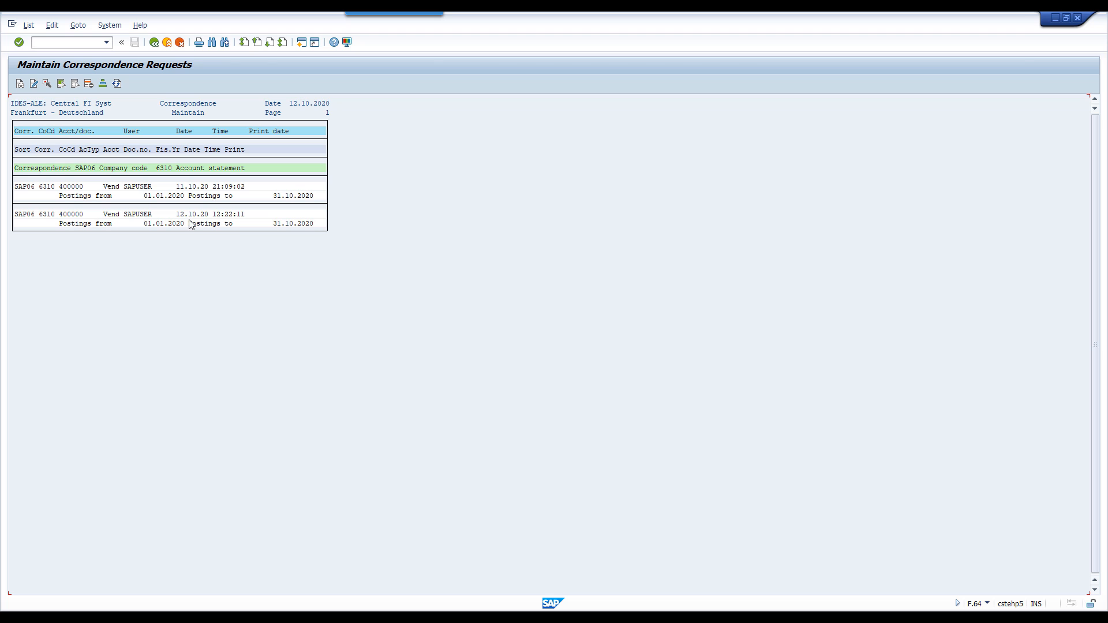
# Preview the account statement requested on 12.10.20 and review its header, line items and final balance.
pyautogui.click(213, 224)
pyautogui.doubleClick(212, 224)
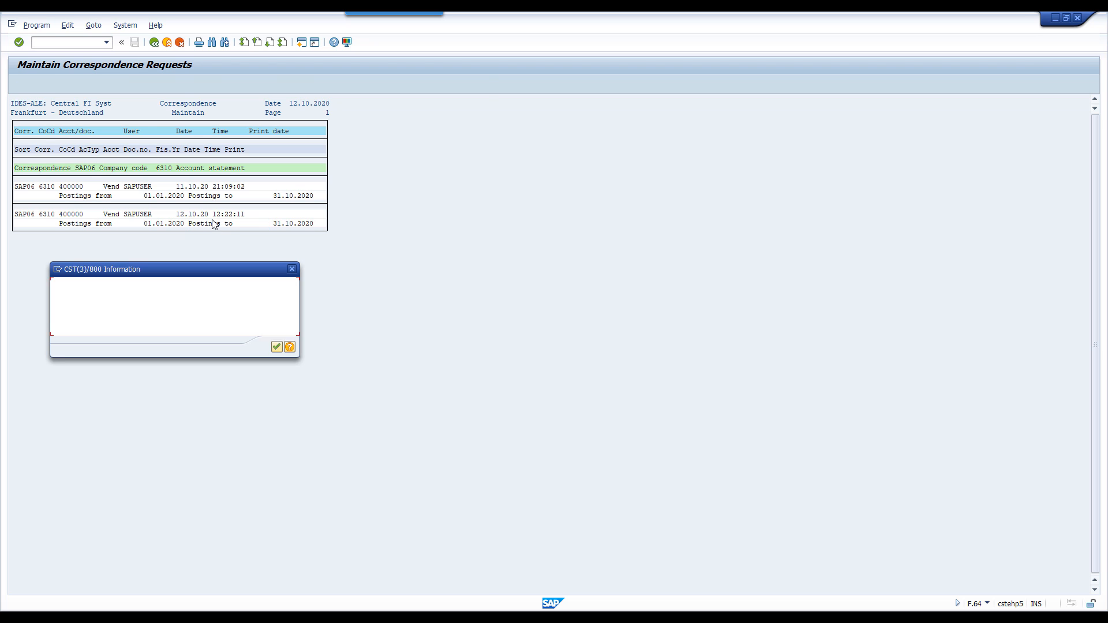
pyautogui.press('Return')
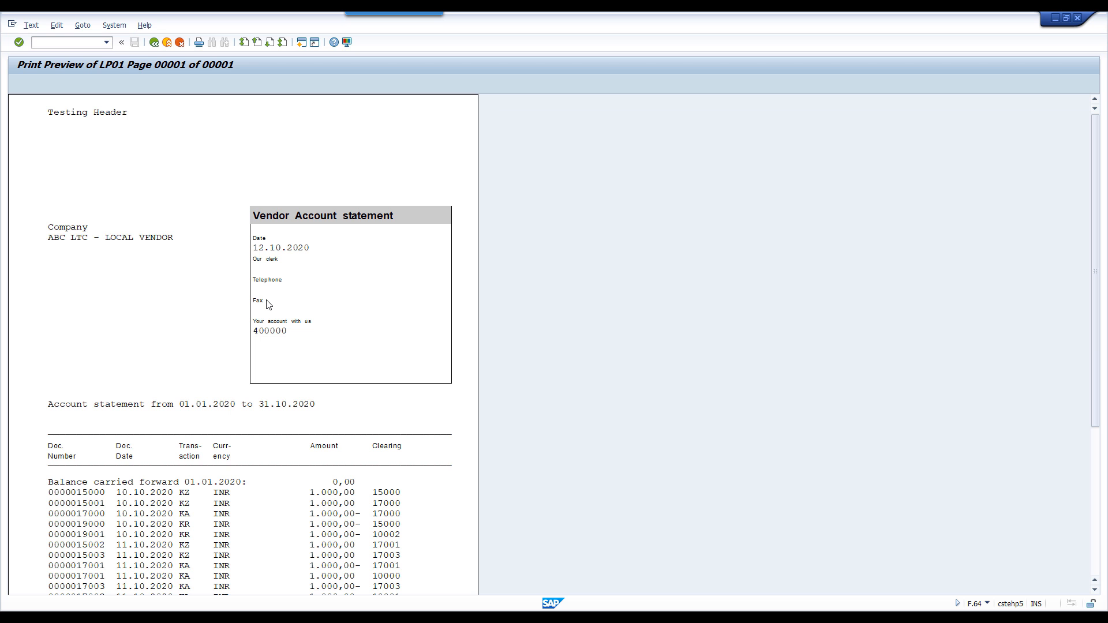
pyautogui.scroll(-3, 195, 460)
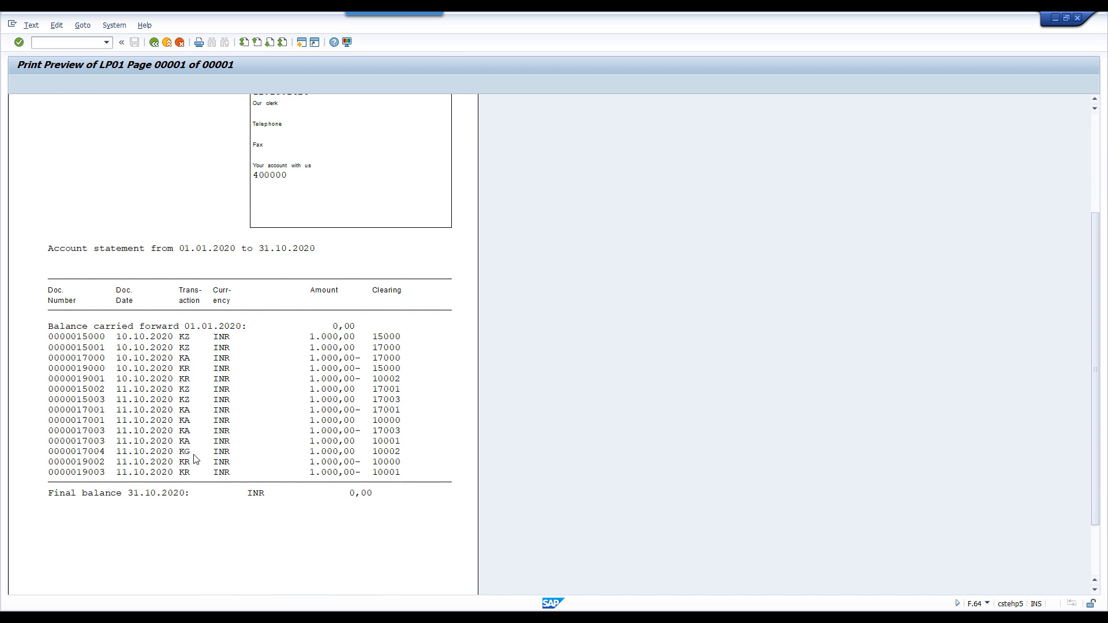
pyautogui.scroll(5, 195, 460)
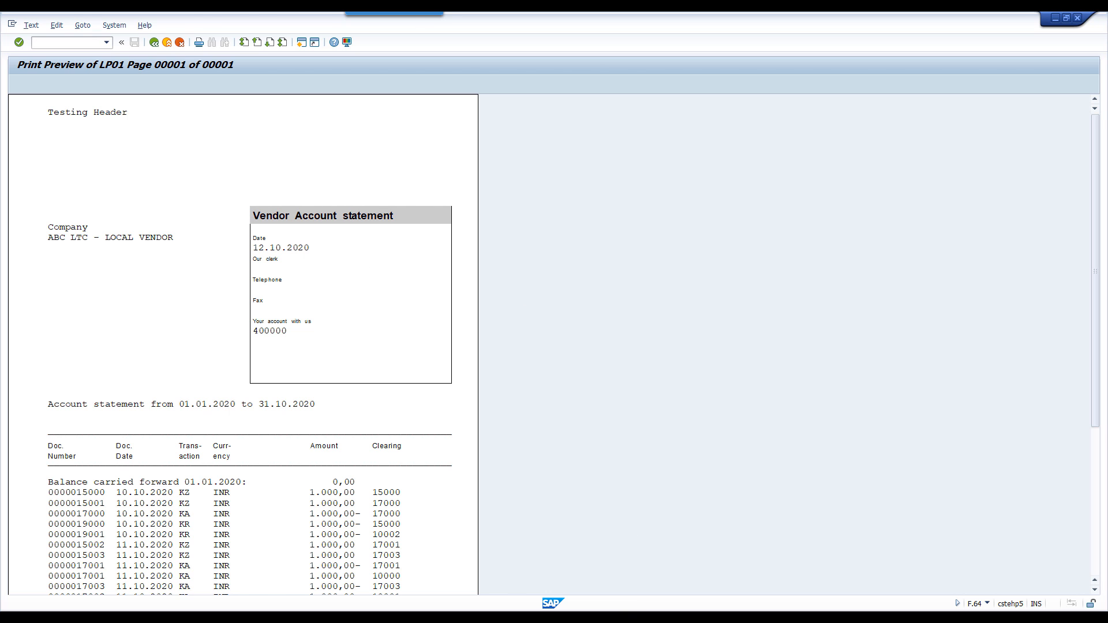
# Switch to House Bank.pdf in Adobe Acrobat Reader and examine the Implement BTE step and Enhancement 2310 heading.
pyautogui.click(600, 618)
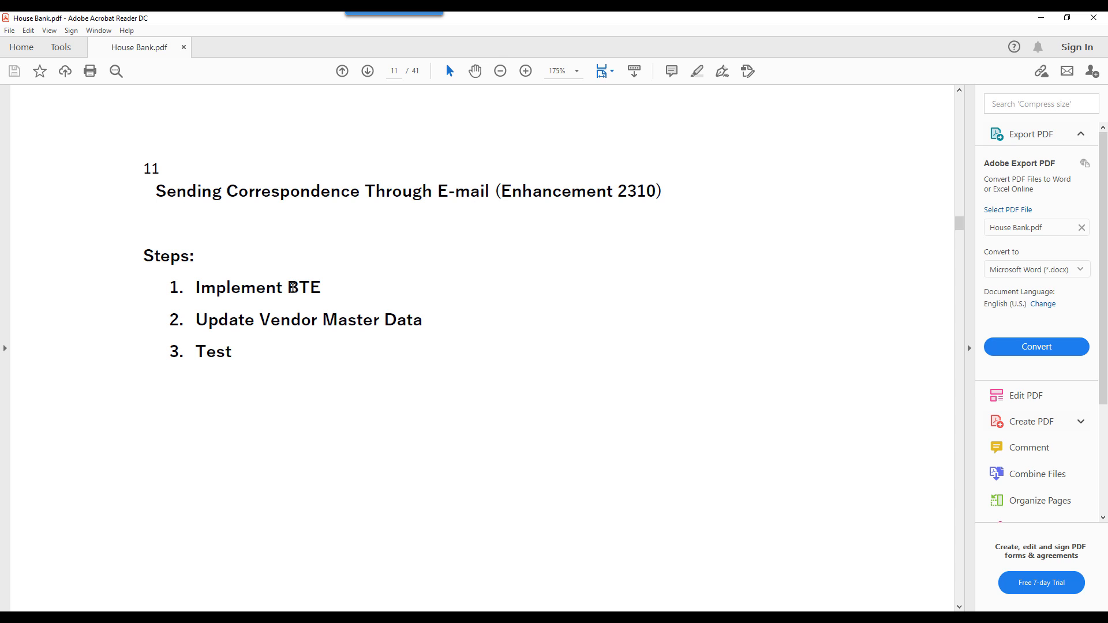
pyautogui.moveTo(287, 287); pyautogui.dragTo(321, 287)
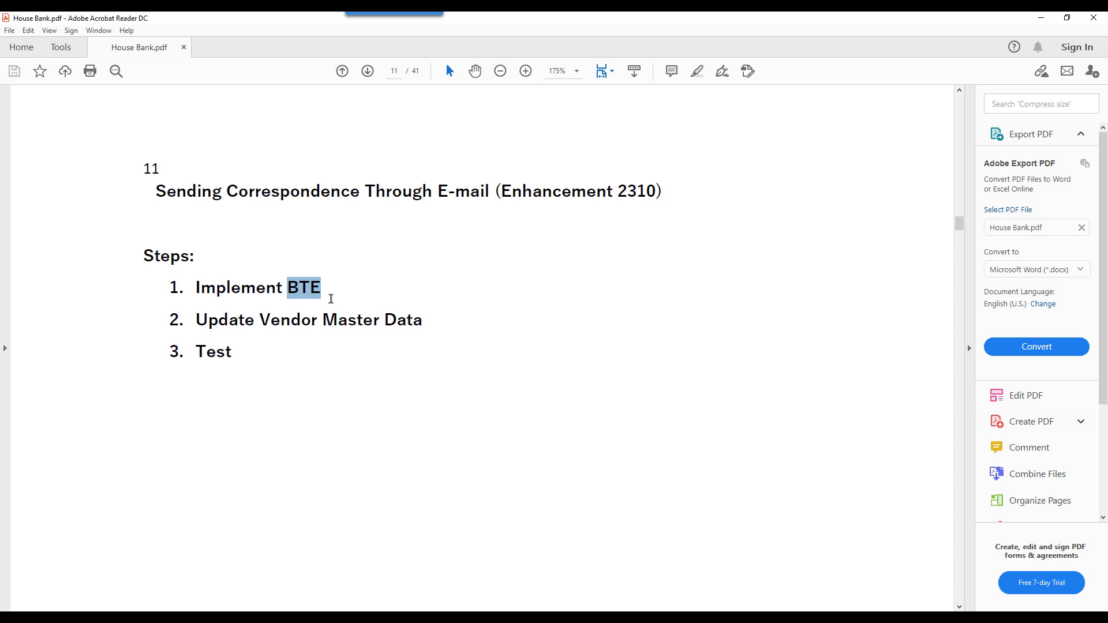
pyautogui.moveTo(329, 297); pyautogui.dragTo(290, 313)
pyautogui.click(619, 195)
pyautogui.moveTo(634, 195); pyautogui.dragTo(651, 199)
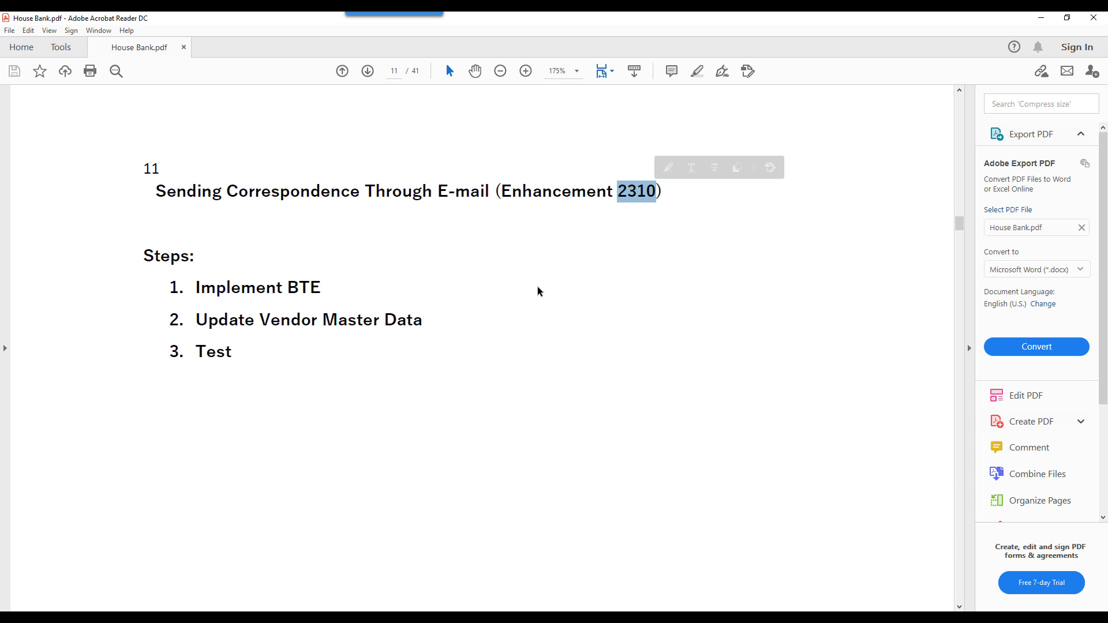
pyautogui.moveTo(195, 287); pyautogui.dragTo(273, 287)
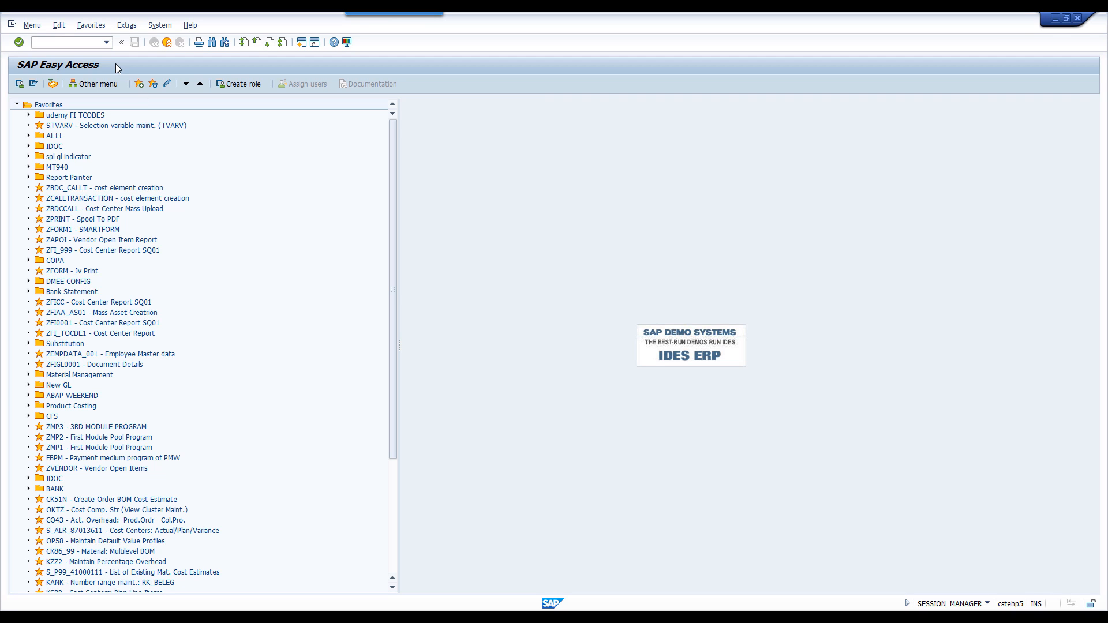
# Switch to SAP Easy Access and open the SAPconnect transmission requests with transaction SOST.
pyautogui.write('sost')
pyautogui.press('Return')
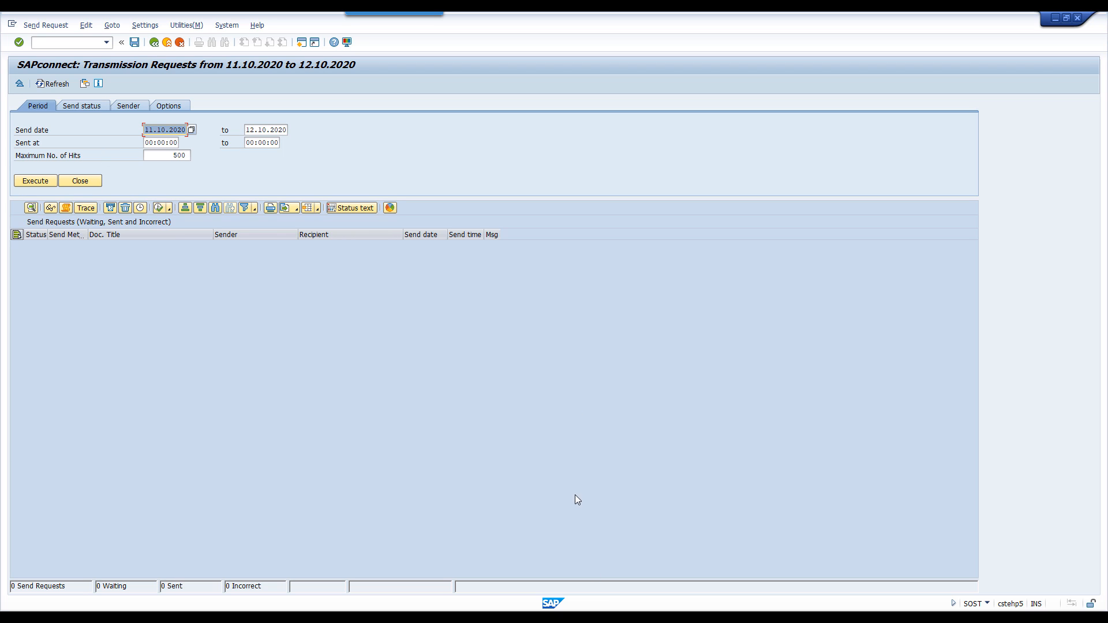
# Open transaction XK02 and display the address data of the vendor in company code 6310.
pyautogui.click(63, 44)
pyautogui.write('/n xk02')
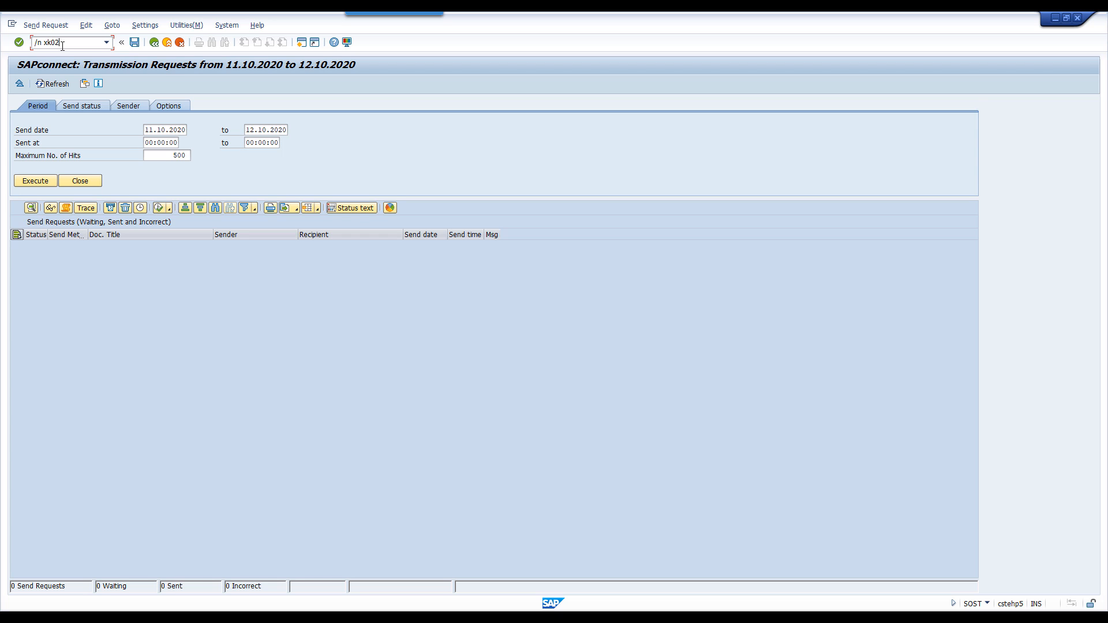
pyautogui.press('Return')
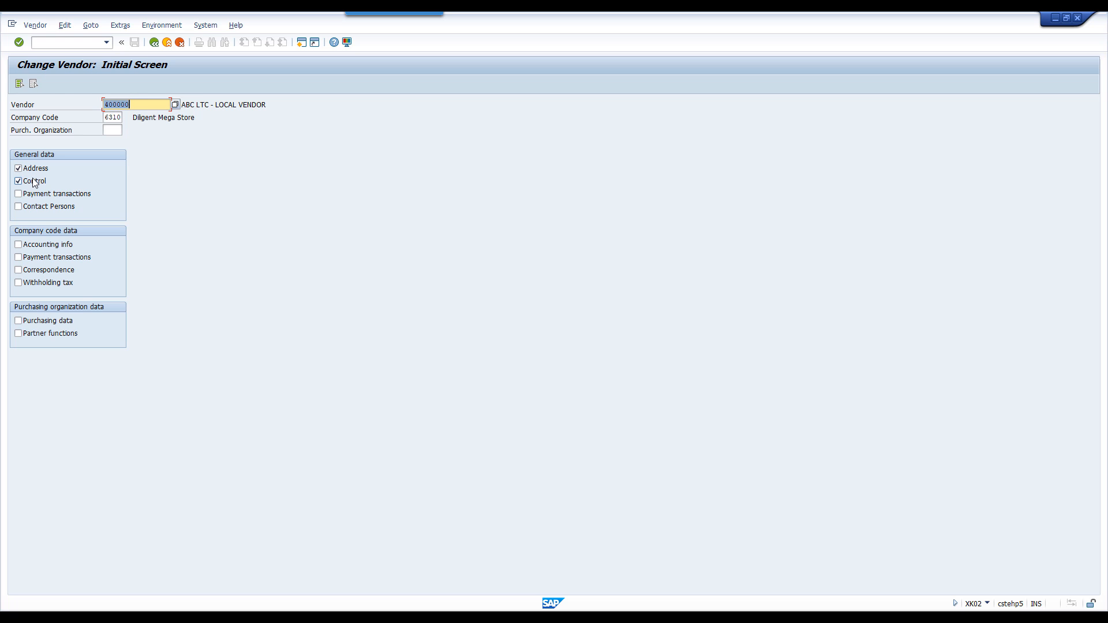
pyautogui.press('Return')
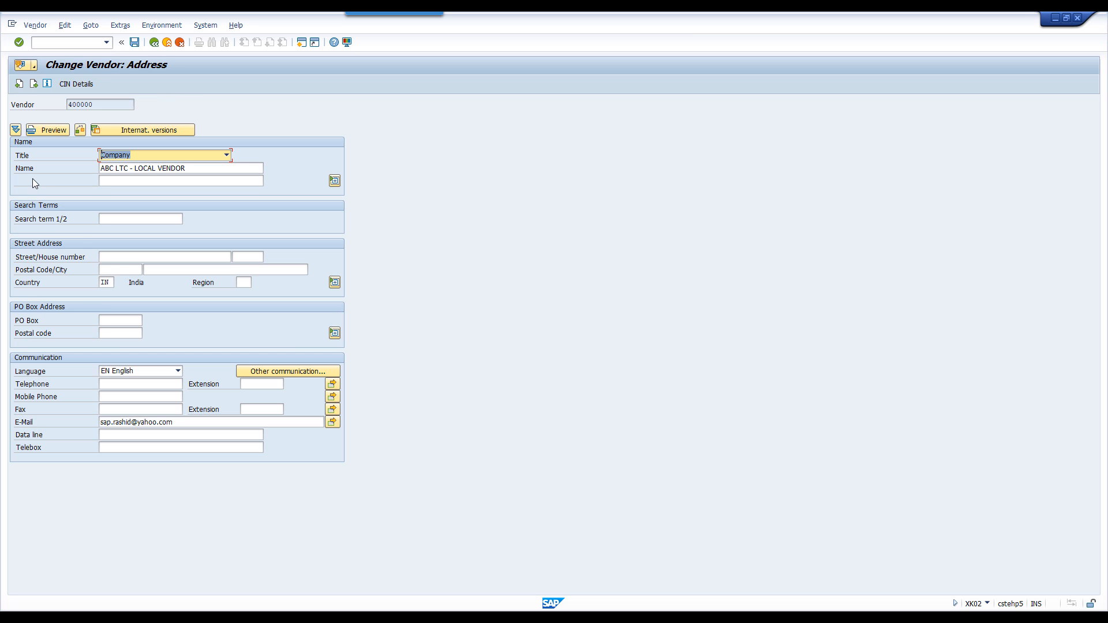
# Check the e-mail address maintained in the vendor's communication data.
pyautogui.moveTo(183, 425); pyautogui.dragTo(93, 427)
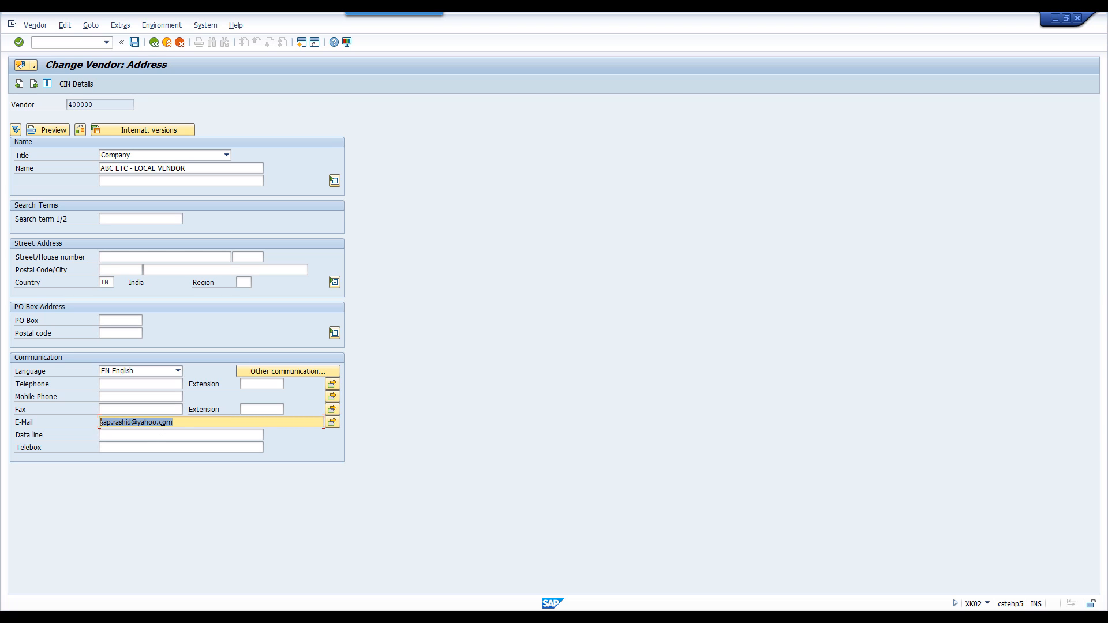
pyautogui.click(183, 422)
pyautogui.moveTo(182, 425); pyautogui.dragTo(73, 431)
pyautogui.click(129, 436)
pyautogui.moveTo(183, 424); pyautogui.dragTo(95, 443)
pyautogui.rightClick(188, 425)
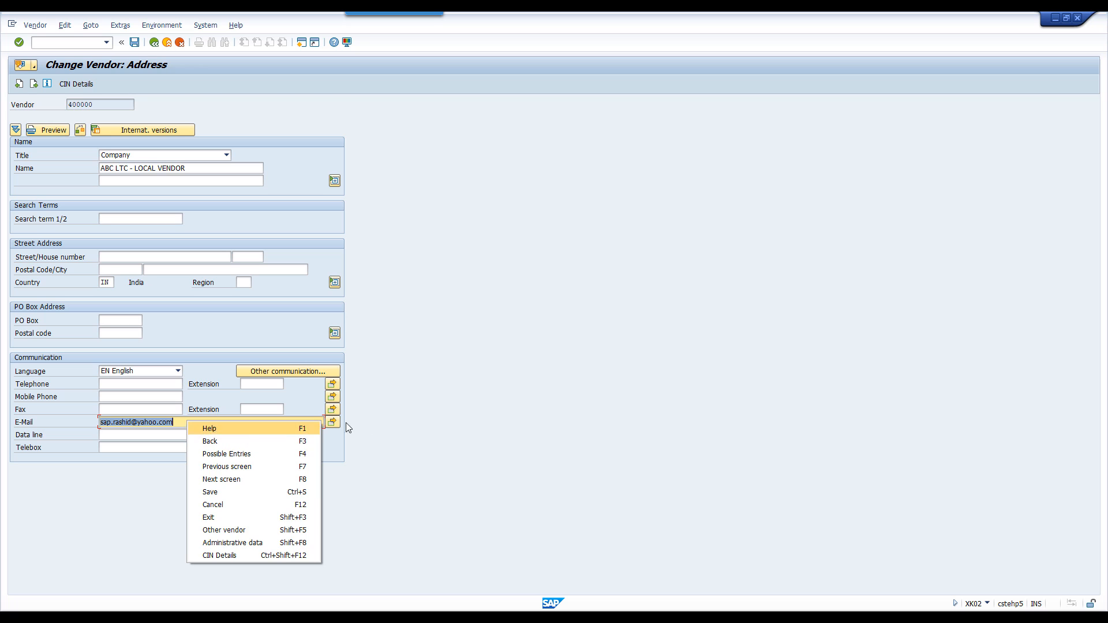
pyautogui.click(389, 419)
pyautogui.click(179, 433)
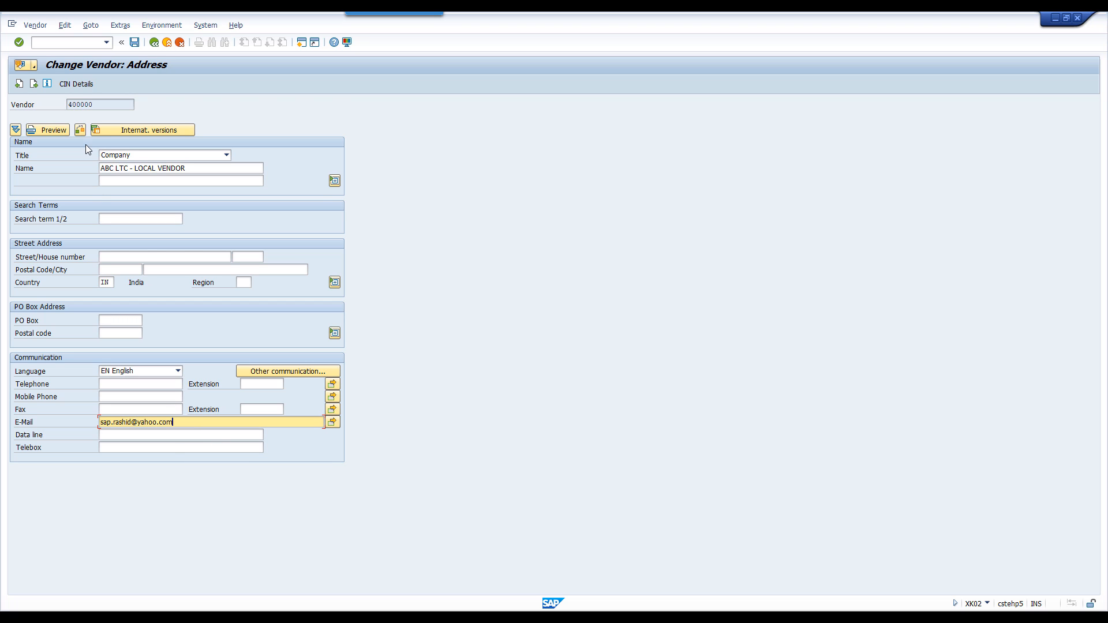
# Leave the vendor address data and open Maintain Correspondence Requests with transaction F.64.
pyautogui.click(74, 44)
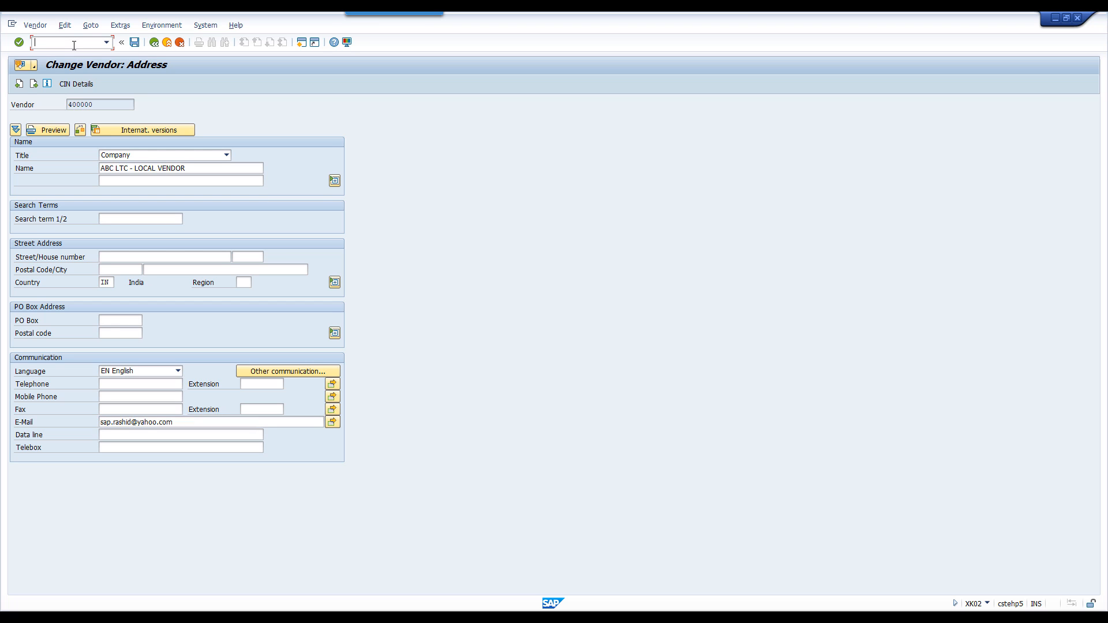
pyautogui.write('/n fb12')
pyautogui.press('BackSpace')
pyautogui.press('BackSpace')
pyautogui.press('BackSpace')
pyautogui.write('f.64')
pyautogui.press('Return')
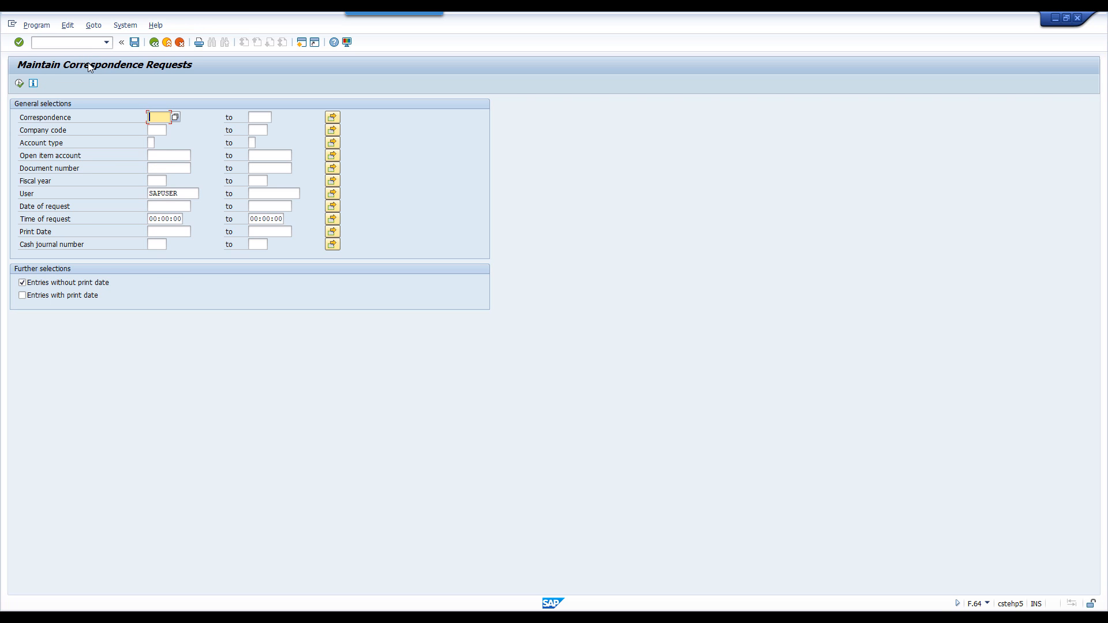
# Restrict the correspondence requests to company code 6310 and run the selection.
pyautogui.write('6310')
pyautogui.click(19, 83)
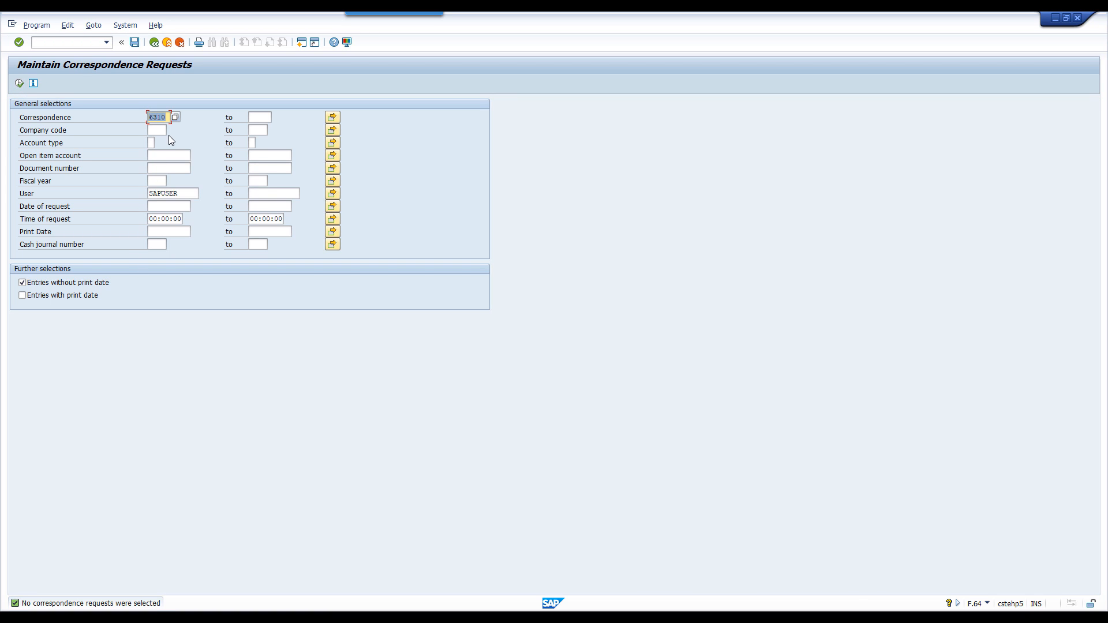
pyautogui.click(165, 130)
pyautogui.write('6310')
pyautogui.click(20, 83)
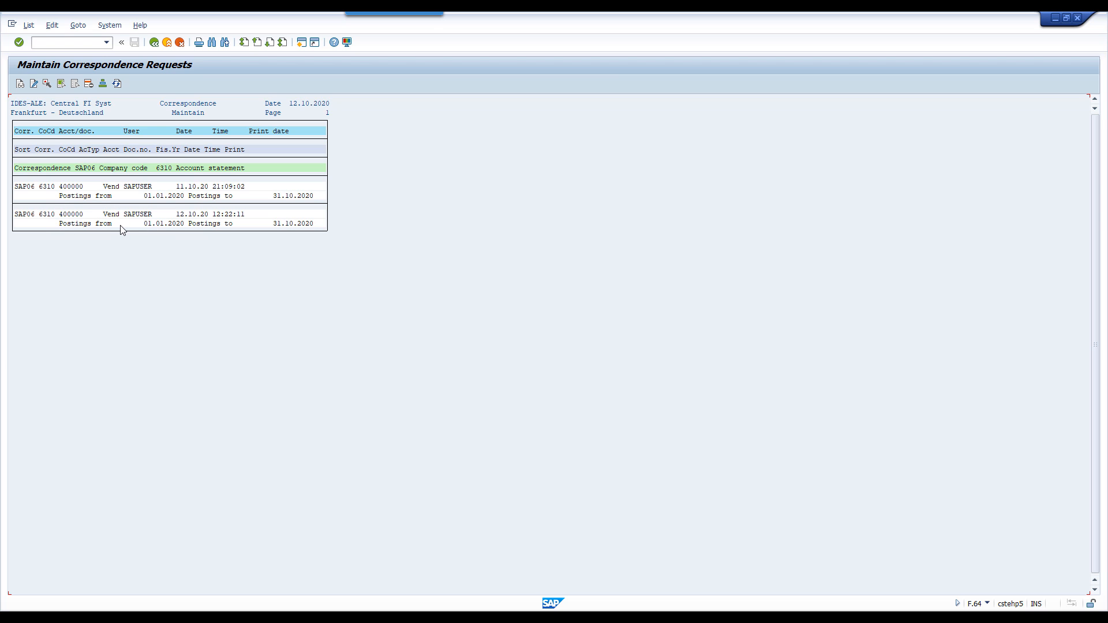
# Start the print preview of the vendor account statement requested on 12.10.20.
pyautogui.doubleClick(188, 221)
pyautogui.click(277, 347)
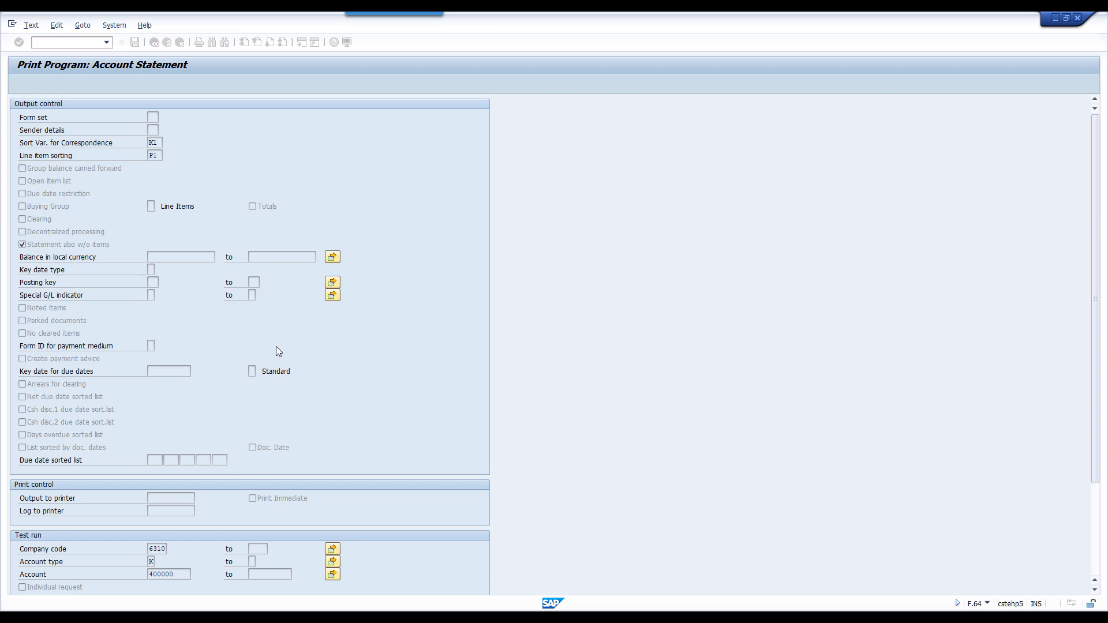
# Look through the vendor account statement preview, leave it, and confirm sending it as internet mail to the proposed clerk address.
pyautogui.scroll(-2, 196, 346)
pyautogui.scroll(-3, 193, 386)
pyautogui.scroll(5, 179, 316)
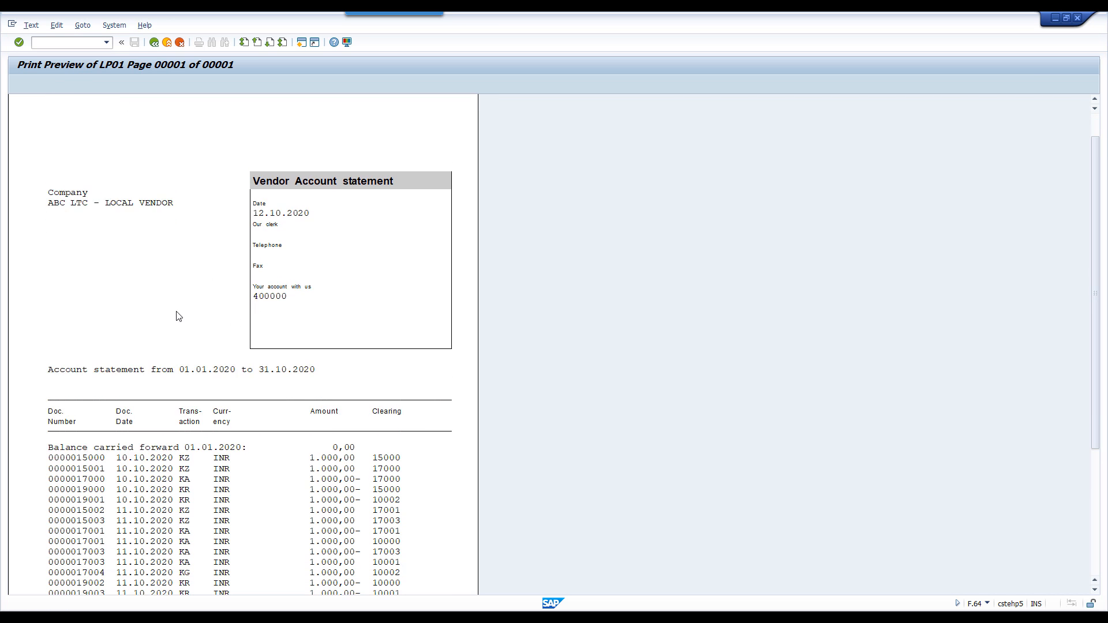
pyautogui.click(154, 44)
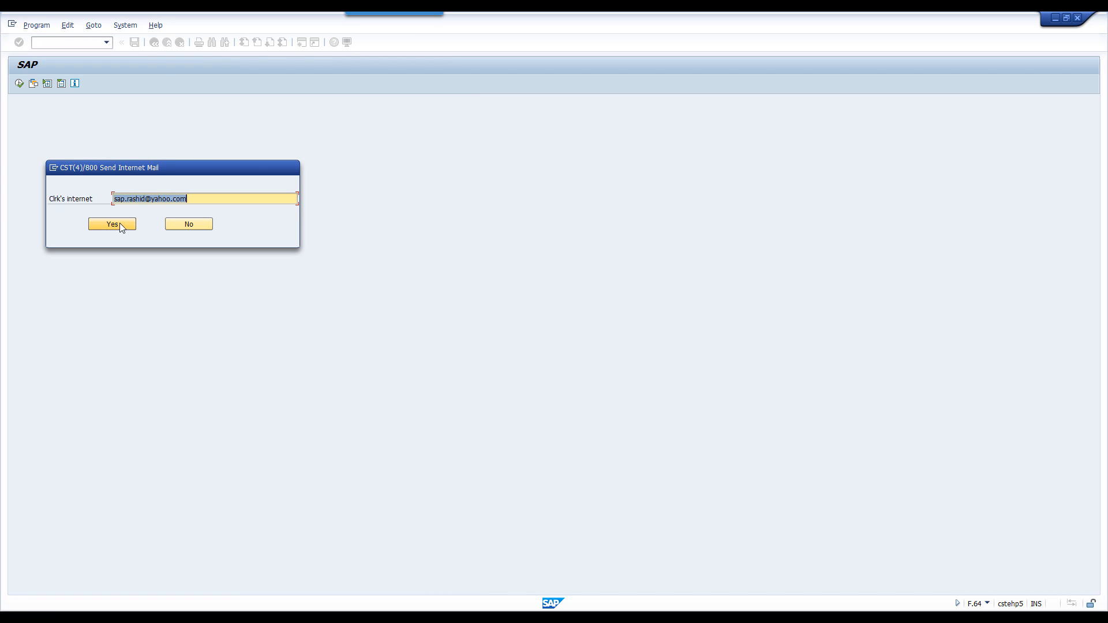
pyautogui.click(120, 223)
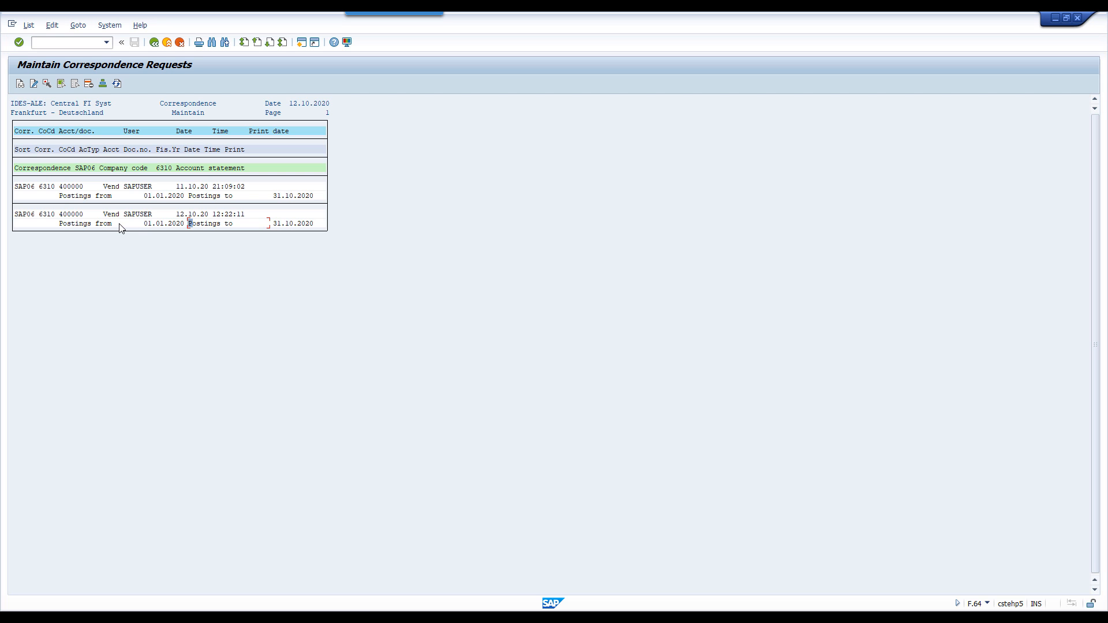
# Open the SAPconnect transmission requests with transaction SOST and display the message of the Vendor Account Statement send request.
pyautogui.click(58, 44)
pyautogui.click(609, 619)
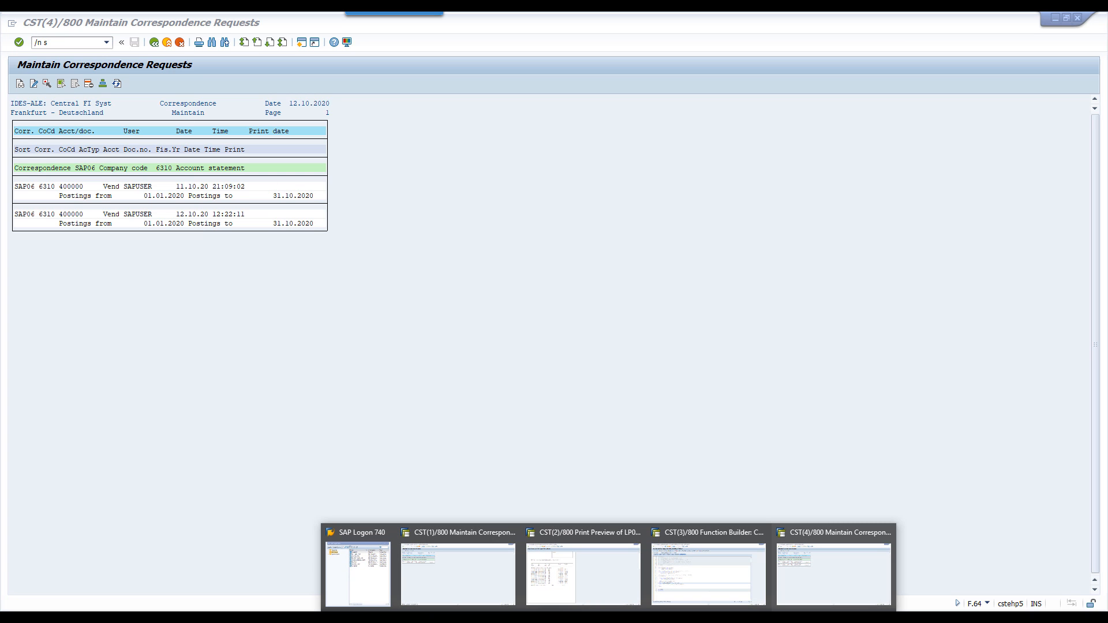
pyautogui.click(816, 548)
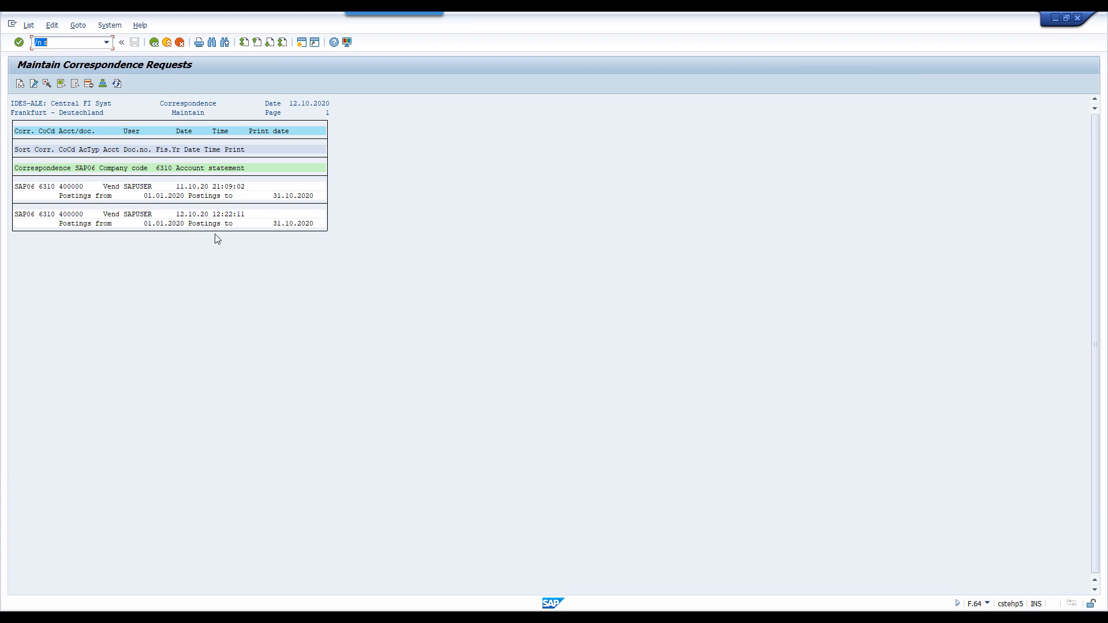
pyautogui.press('Right')
pyautogui.press('Return')
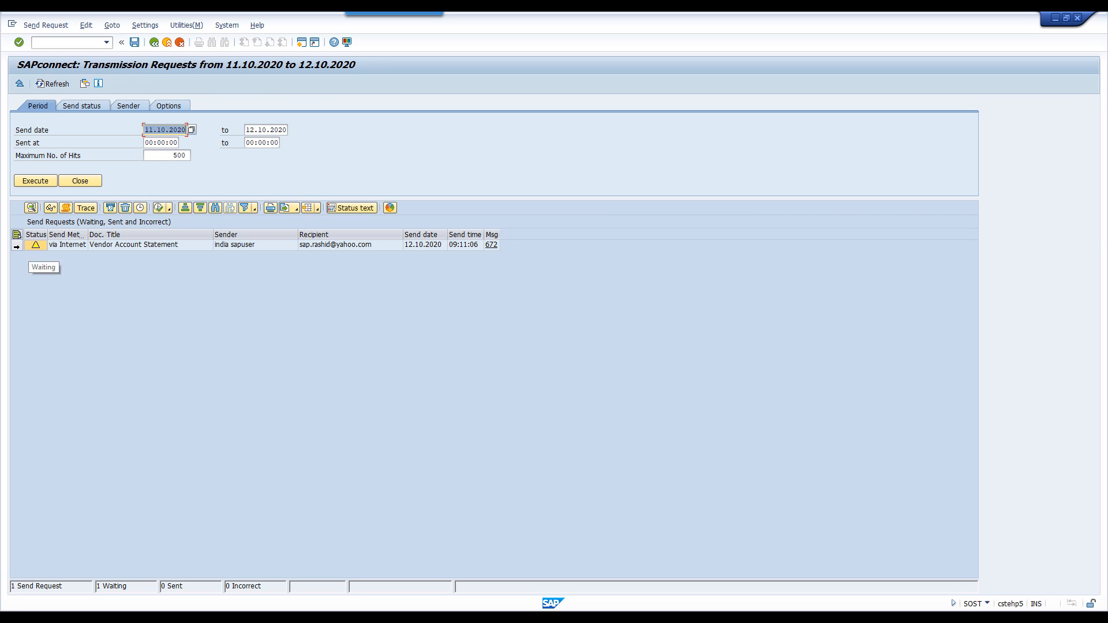
pyautogui.click(21, 248)
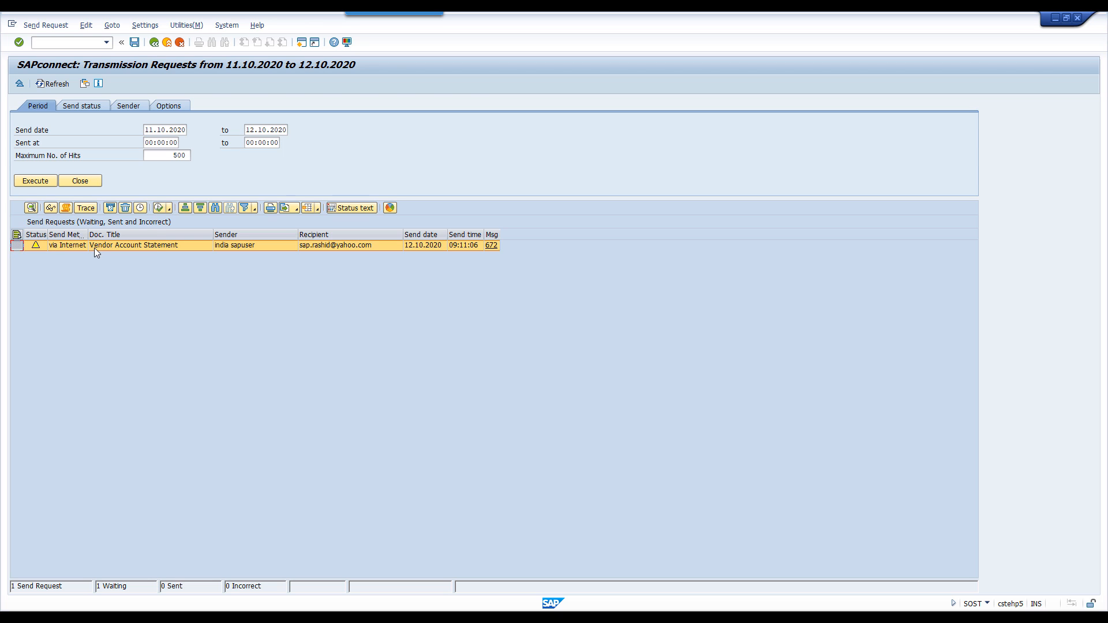
pyautogui.click(51, 210)
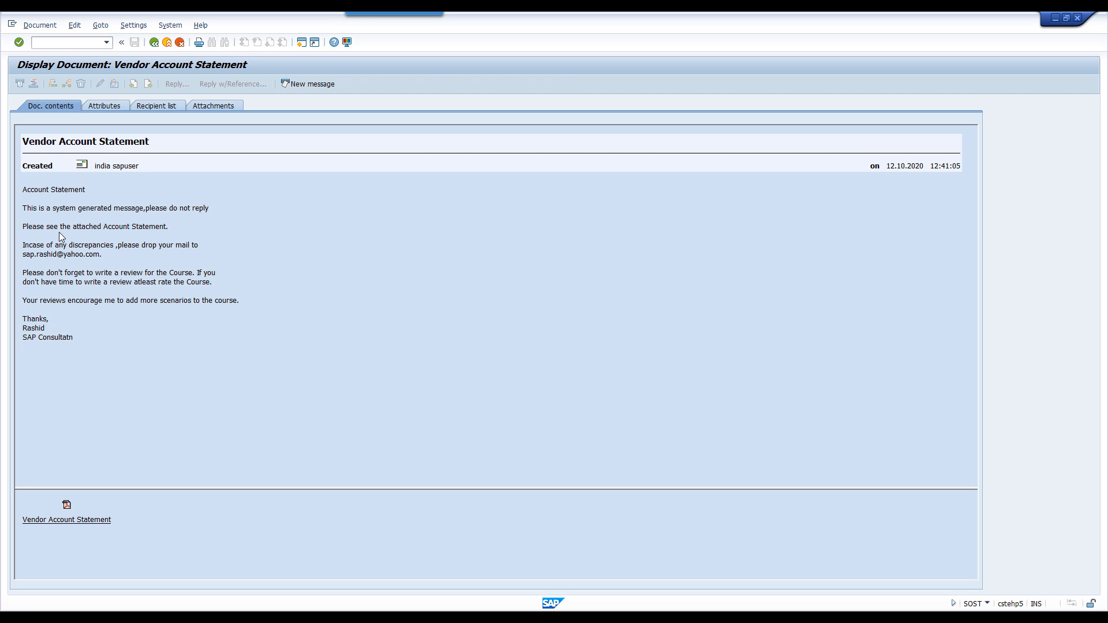
# Open Periodic Account Statements in a new session with transaction F.27.
pyautogui.click(303, 46)
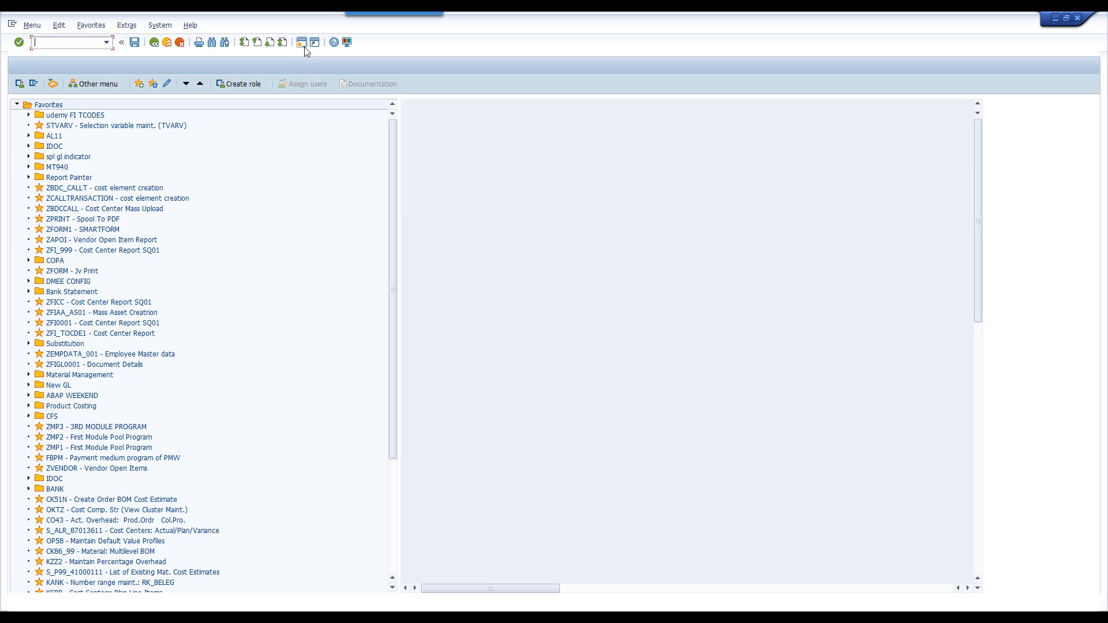
pyautogui.write('f.27')
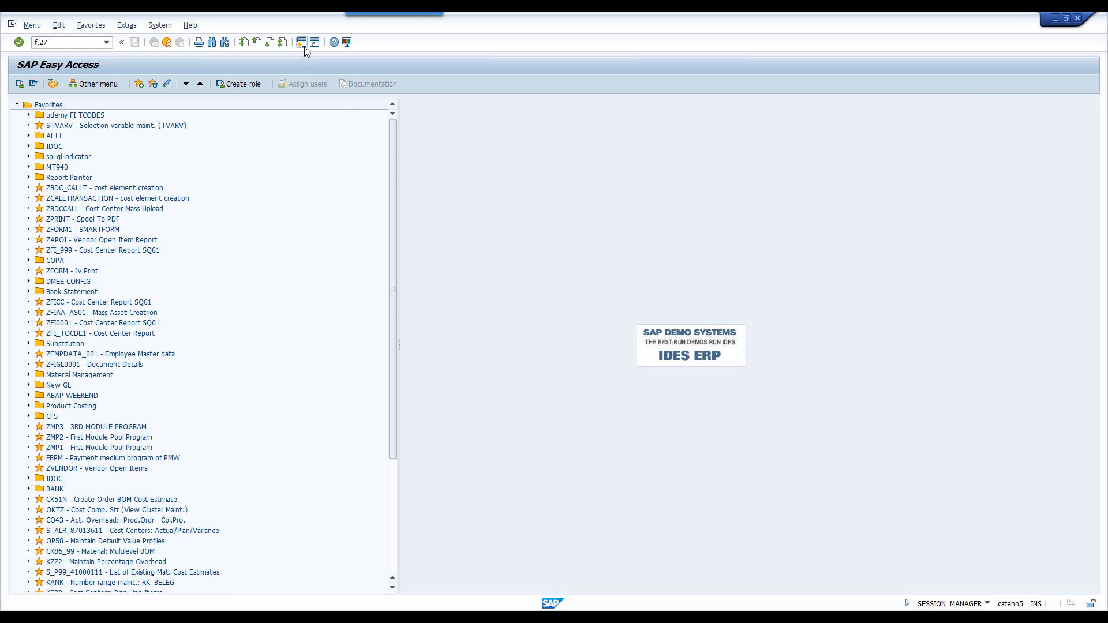
pyautogui.press('Return')
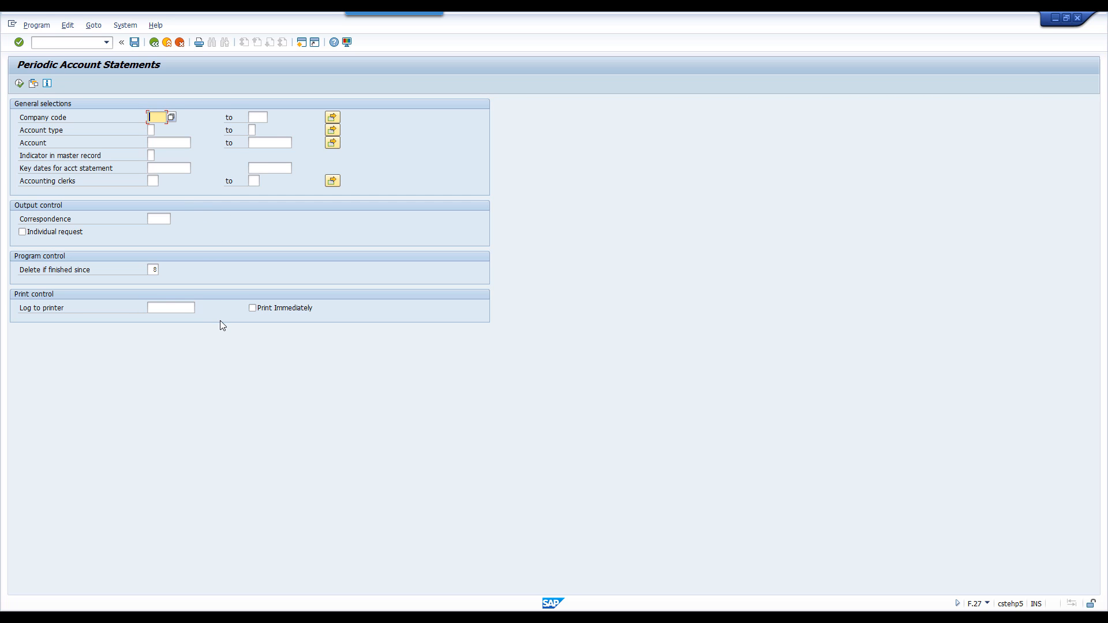
# Return to the Vendor Account Statement message, open its PDF attachment and examine the statement header and line items.
pyautogui.hotkey('alt', 'Tab')
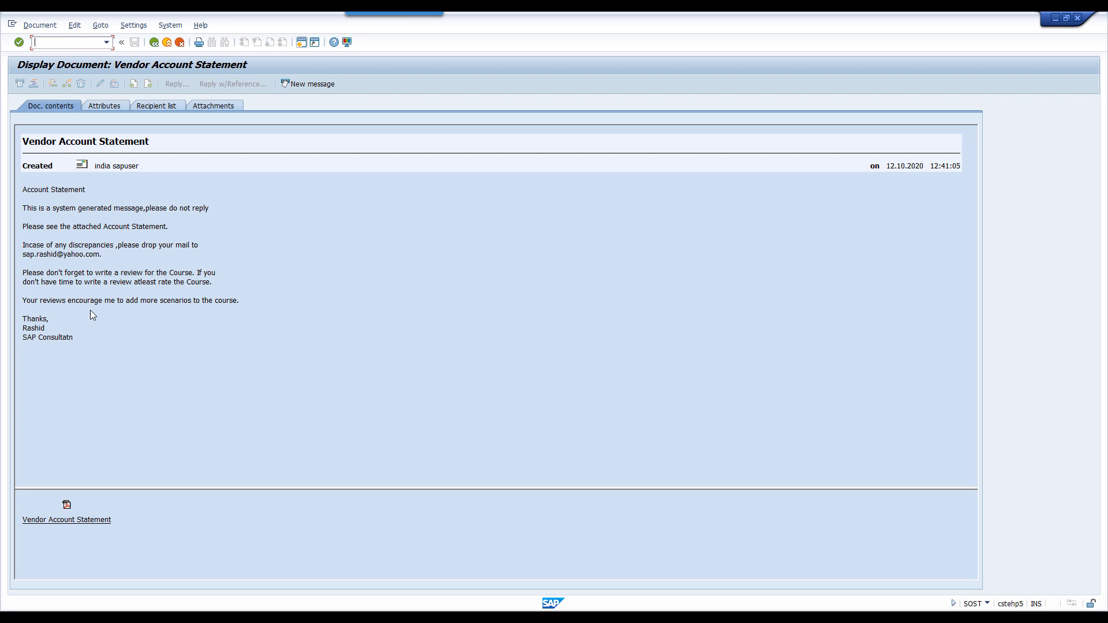
pyautogui.click(67, 520)
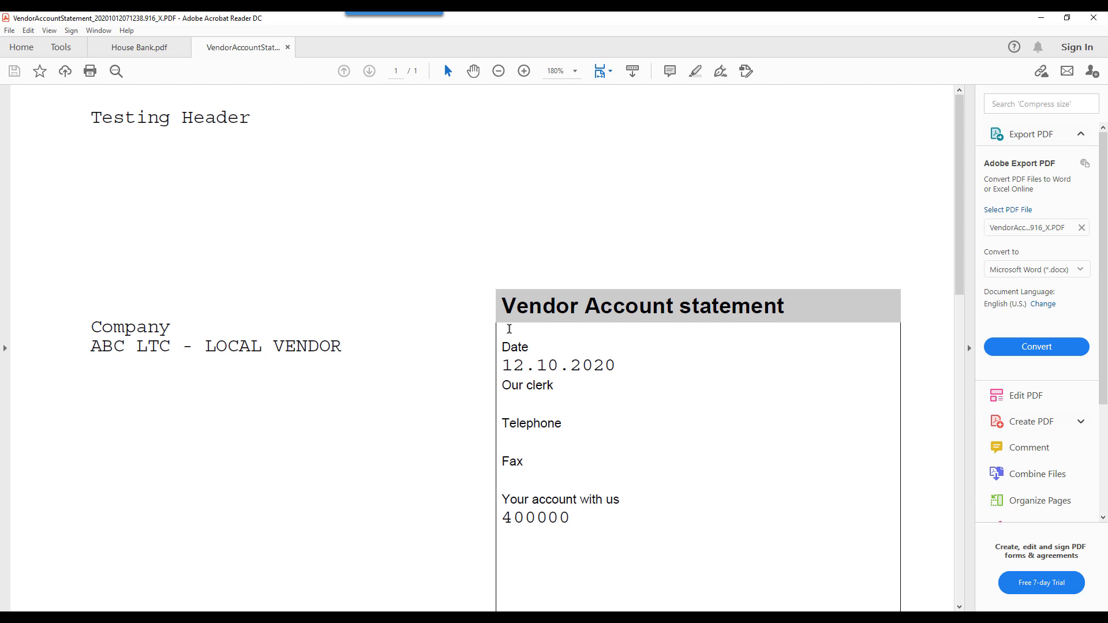
pyautogui.scroll(-1, 480, 372)
pyautogui.scroll(-5, 479, 376)
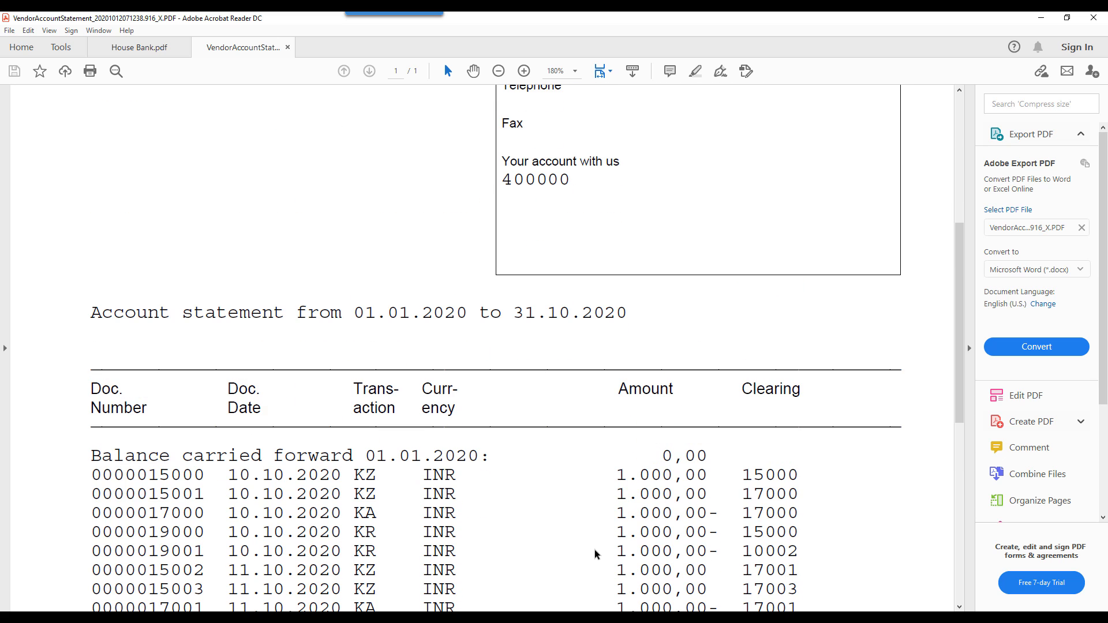